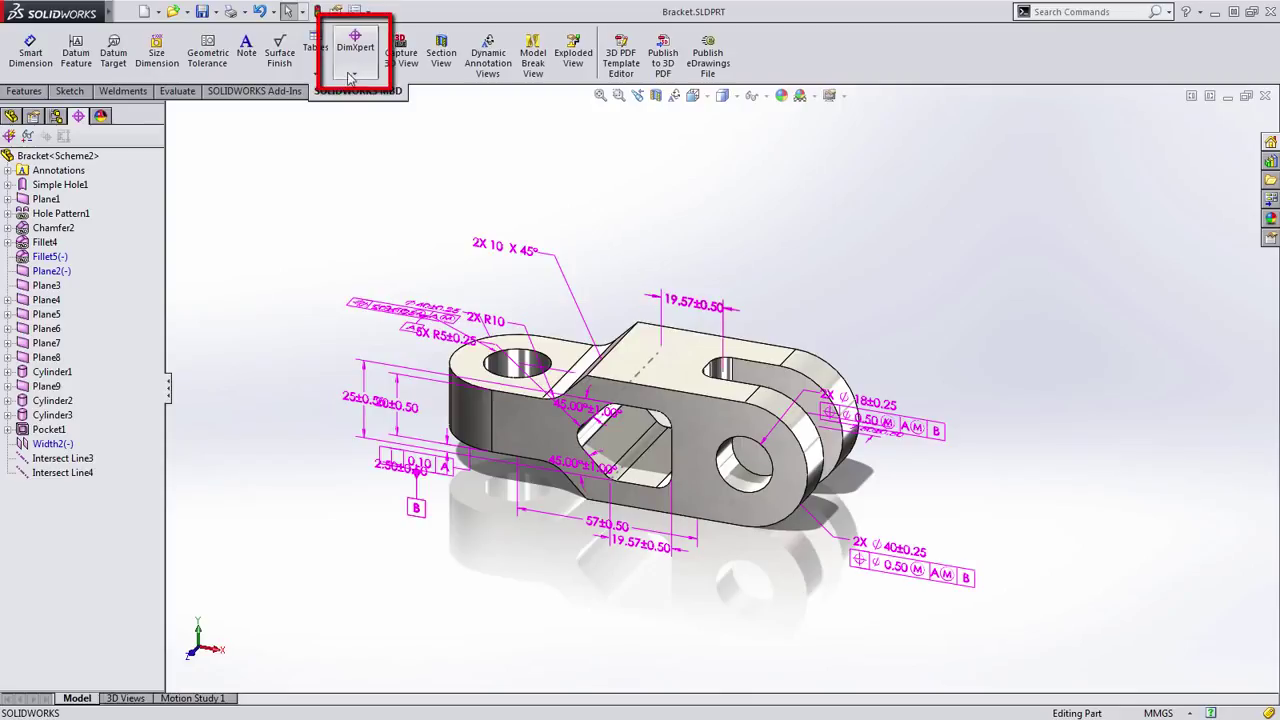
Orbit the bracket and colour its faces by tolerance status
{"action": "mouse_move", "coordinate": [947, 468]}
{"action": "middle_mouse_down"}
{"action": "mouse_move", "coordinate": [969, 511]}
{"action": "mouse_move", "coordinate": [846, 506]}
{"action": "mouse_move", "coordinate": [935, 515]}
{"action": "mouse_move", "coordinate": [1000, 489]}
{"action": "mouse_move", "coordinate": [988, 489]}
{"action": "middle_mouse_up"}
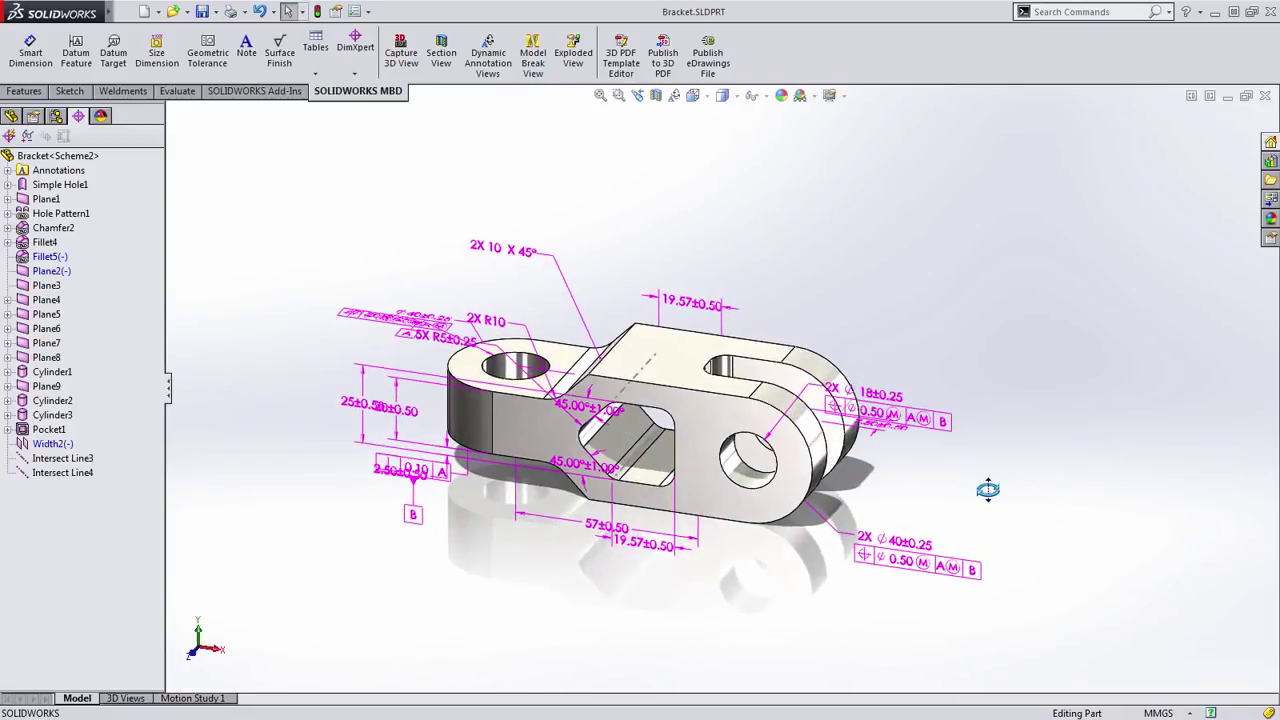
{"action": "middle_click_drag", "start_coordinate": [988, 489], "coordinate": [964, 508]}
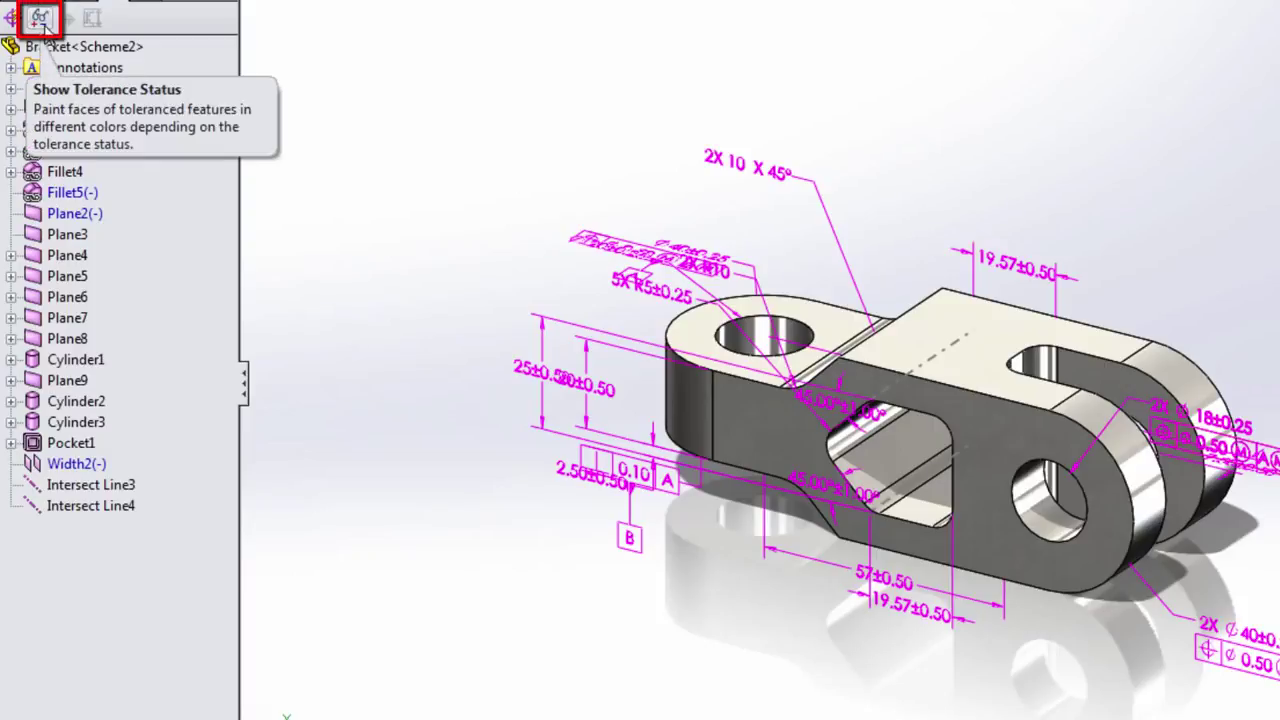
{"action": "left_click", "coordinate": [41, 19]}
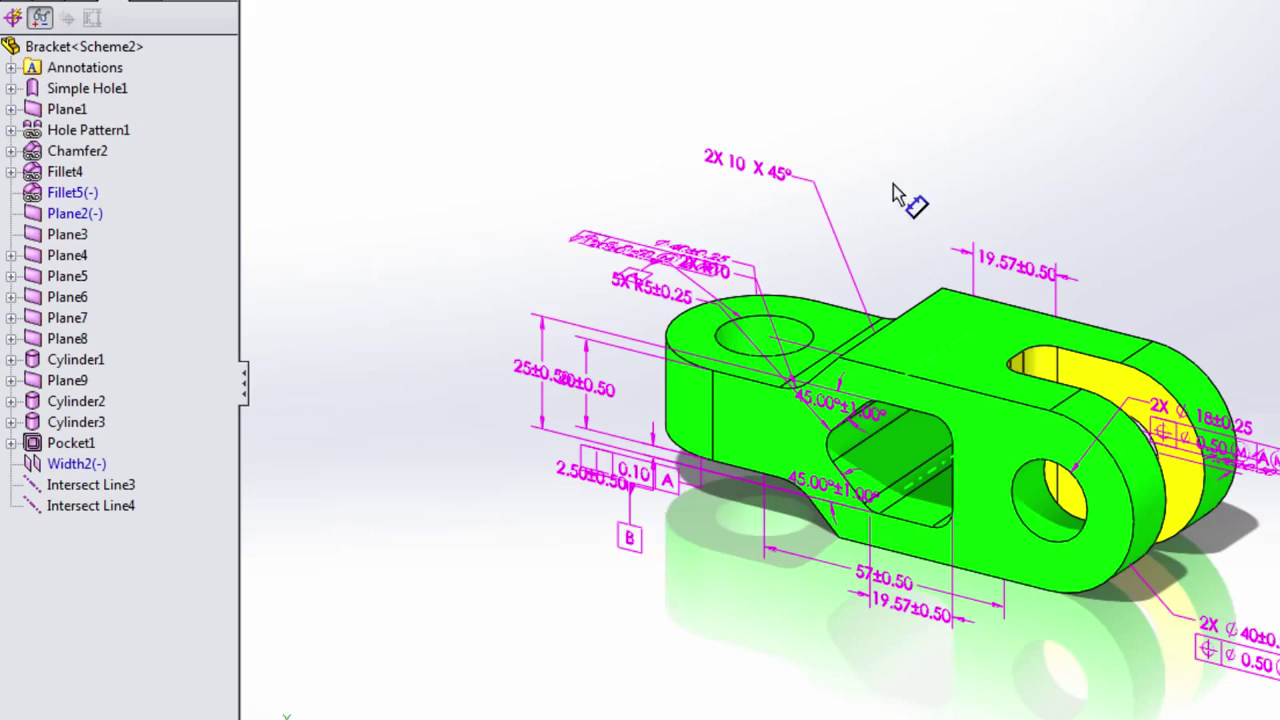
{"action": "mouse_move", "coordinate": [1188, 180]}
{"action": "middle_mouse_down"}
{"action": "mouse_move", "coordinate": [1154, 213]}
{"action": "mouse_move", "coordinate": [914, 206]}
{"action": "mouse_move", "coordinate": [680, 234]}
{"action": "mouse_move", "coordinate": [720, 206]}
{"action": "mouse_move", "coordinate": [794, 194]}
{"action": "mouse_move", "coordinate": [944, 230]}
{"action": "mouse_move", "coordinate": [929, 223]}
{"action": "middle_mouse_up"}
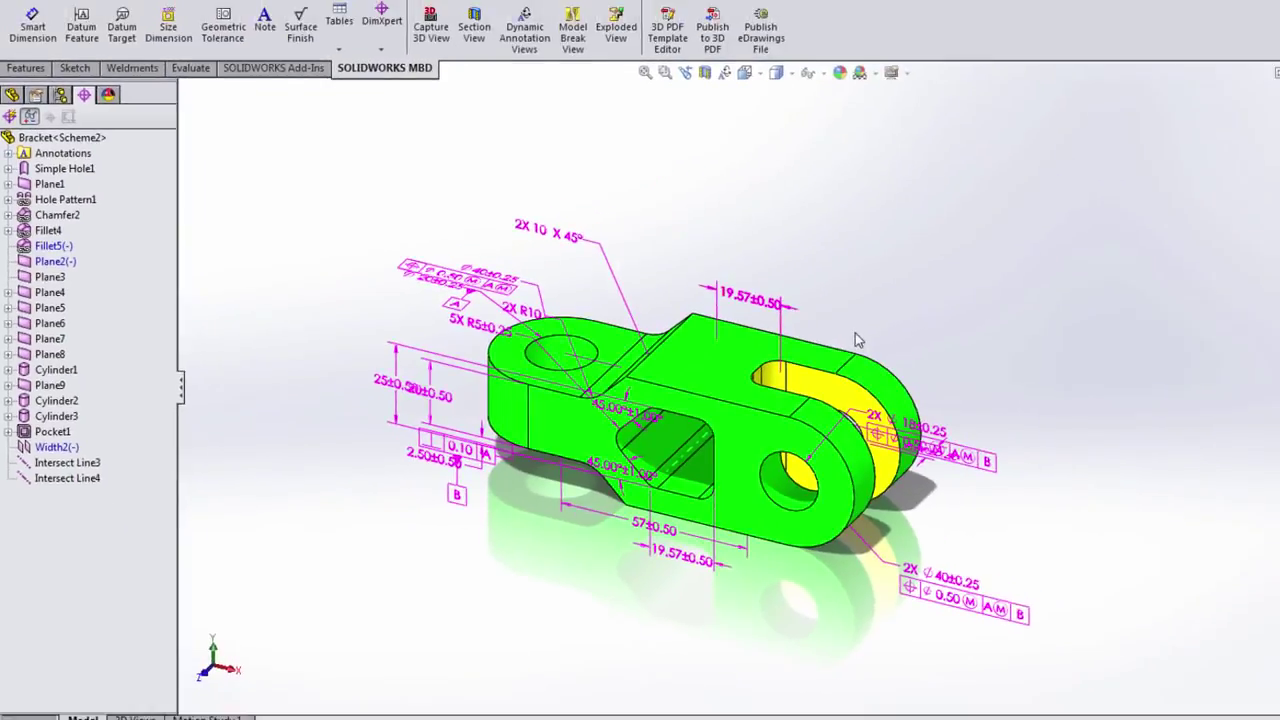
{"action": "mouse_move", "coordinate": [798, 344]}
{"action": "middle_mouse_down"}
{"action": "mouse_move", "coordinate": [705, 350]}
{"action": "mouse_move", "coordinate": [777, 349]}
{"action": "middle_mouse_up"}
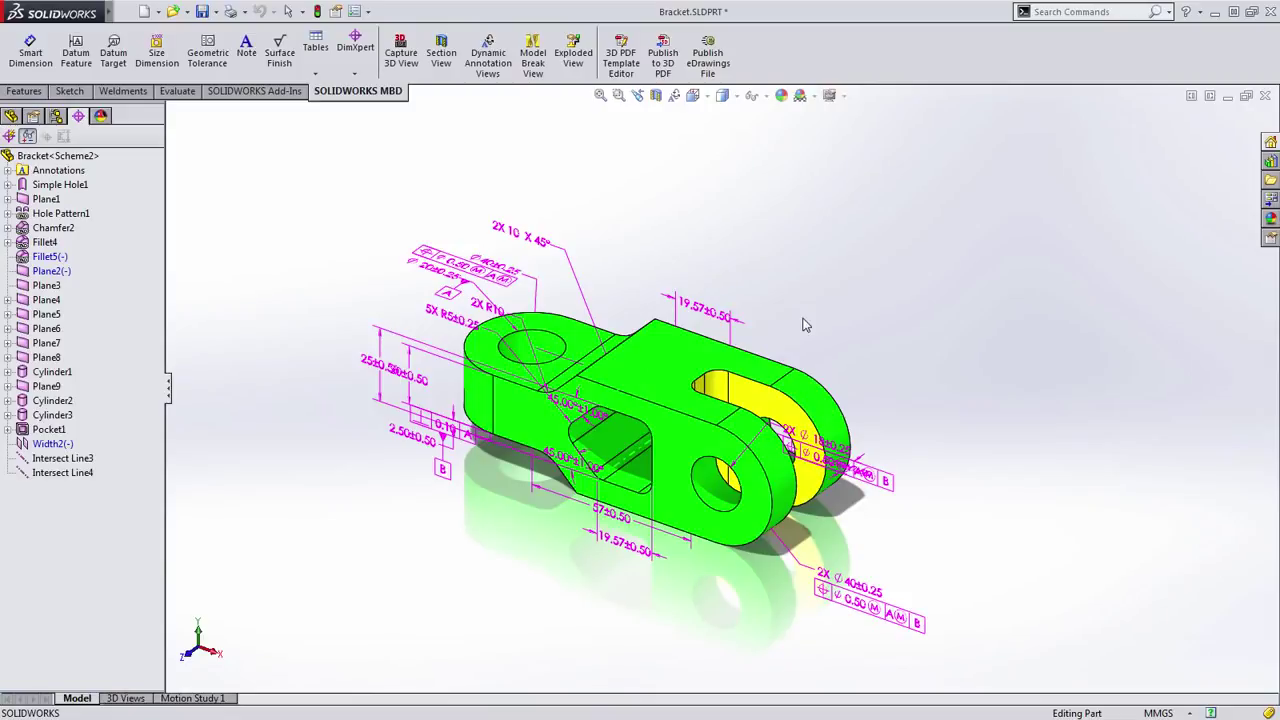
Add a 2X R5±0.25 DimXpert size dimension to the slot's rounded end, then re-enable tolerance colouring
{"action": "left_click", "coordinate": [355, 45]}
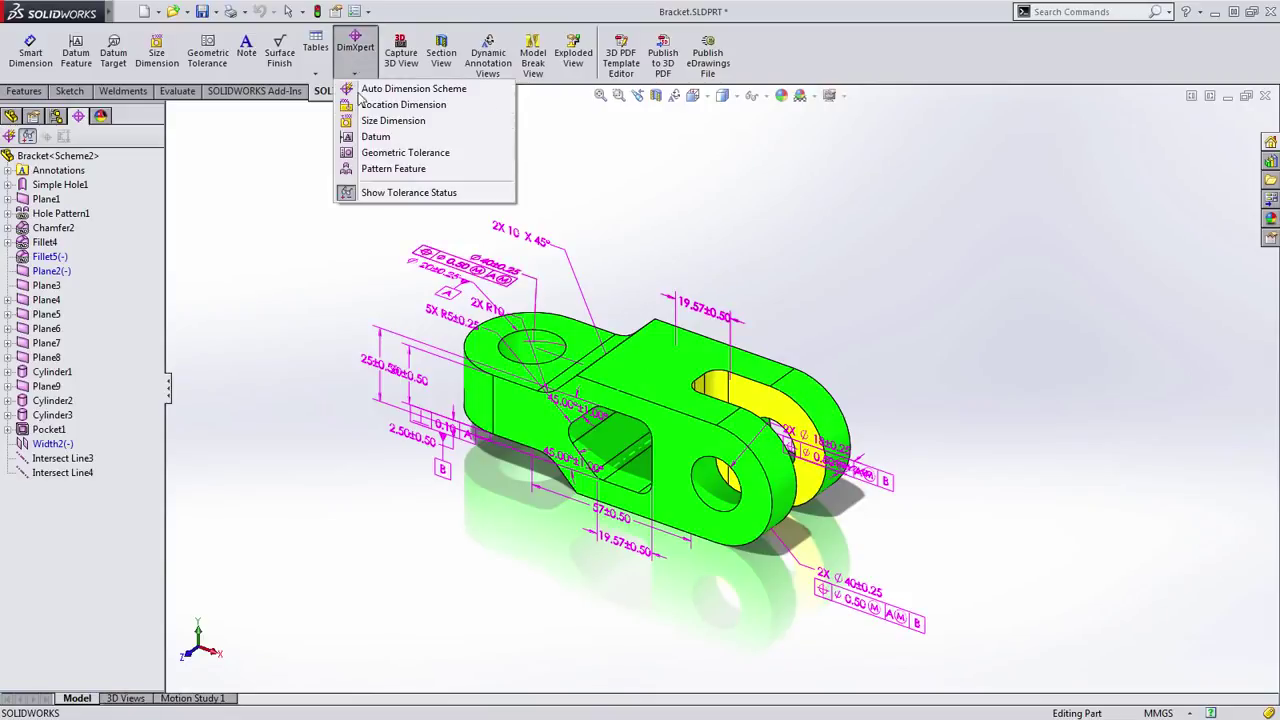
{"action": "left_click", "coordinate": [367, 122]}
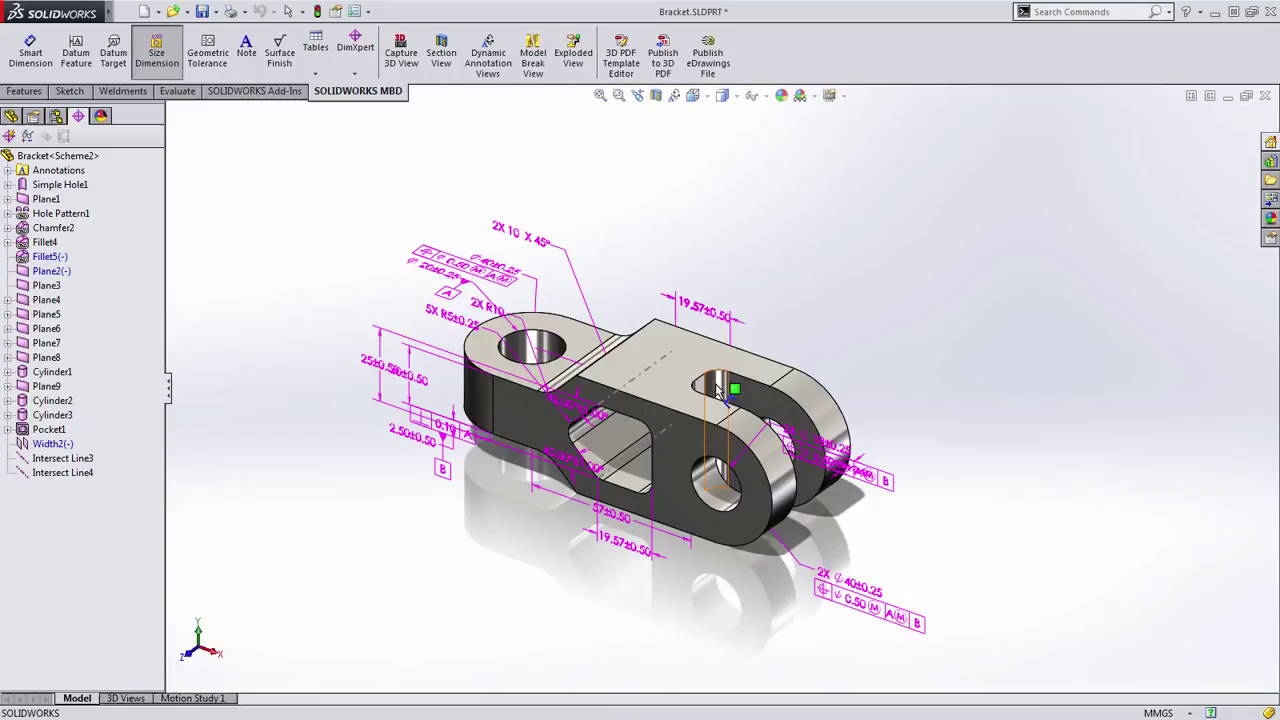
{"action": "left_click", "coordinate": [714, 390]}
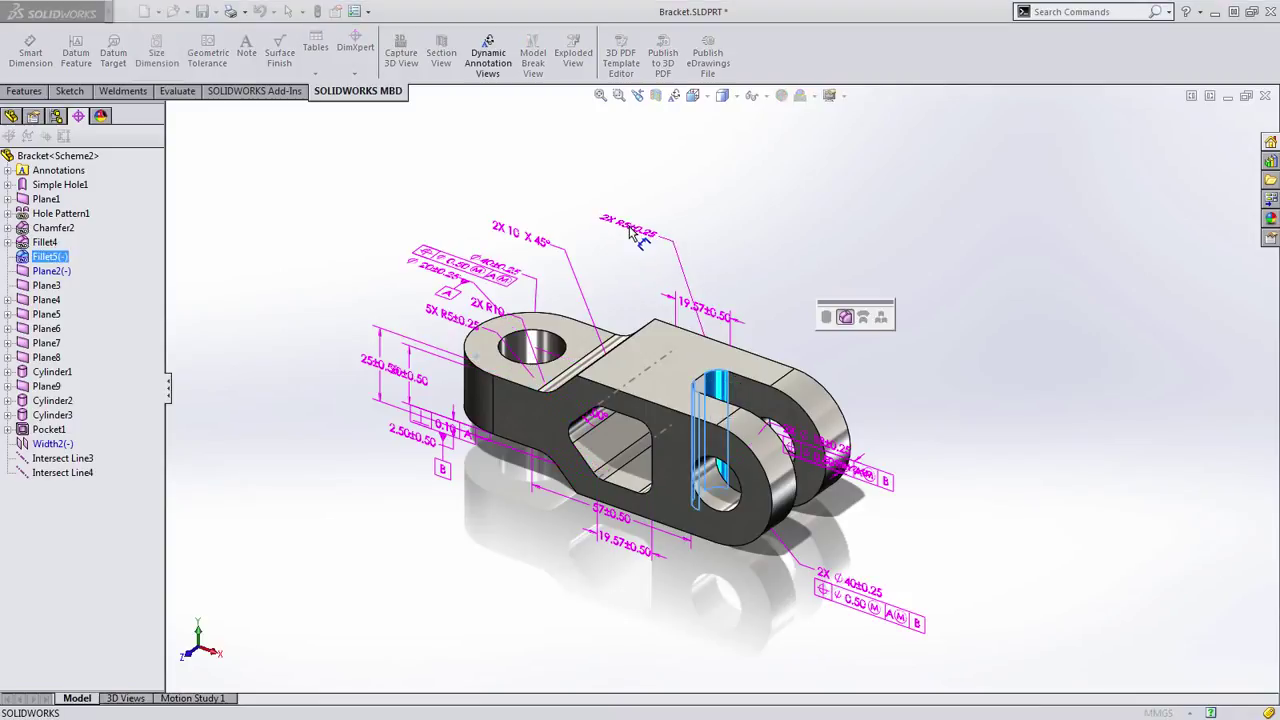
{"action": "scroll", "coordinate": [656, 265], "scroll_direction": "down", "scroll_amount": 4}
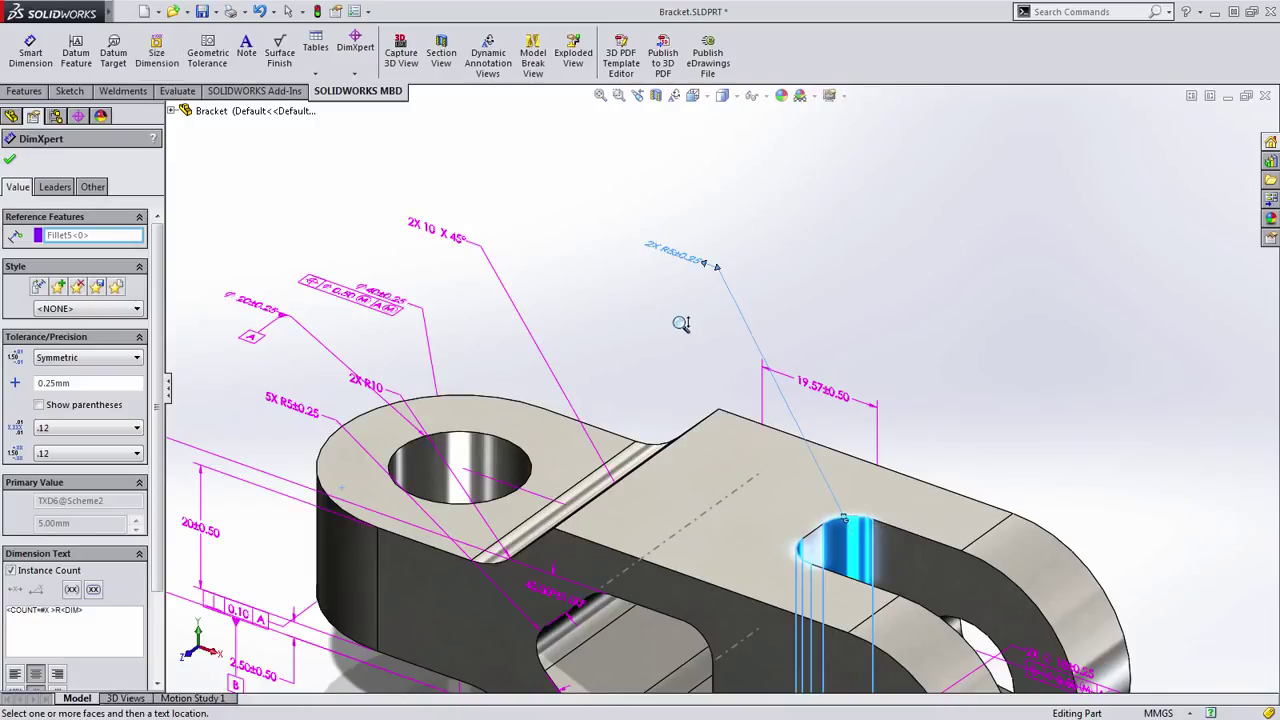
{"action": "scroll", "coordinate": [688, 345], "scroll_direction": "up", "scroll_amount": 3}
{"action": "middle_click_drag", "start_coordinate": [986, 434], "coordinate": [858, 370], "text": "ctrl"}
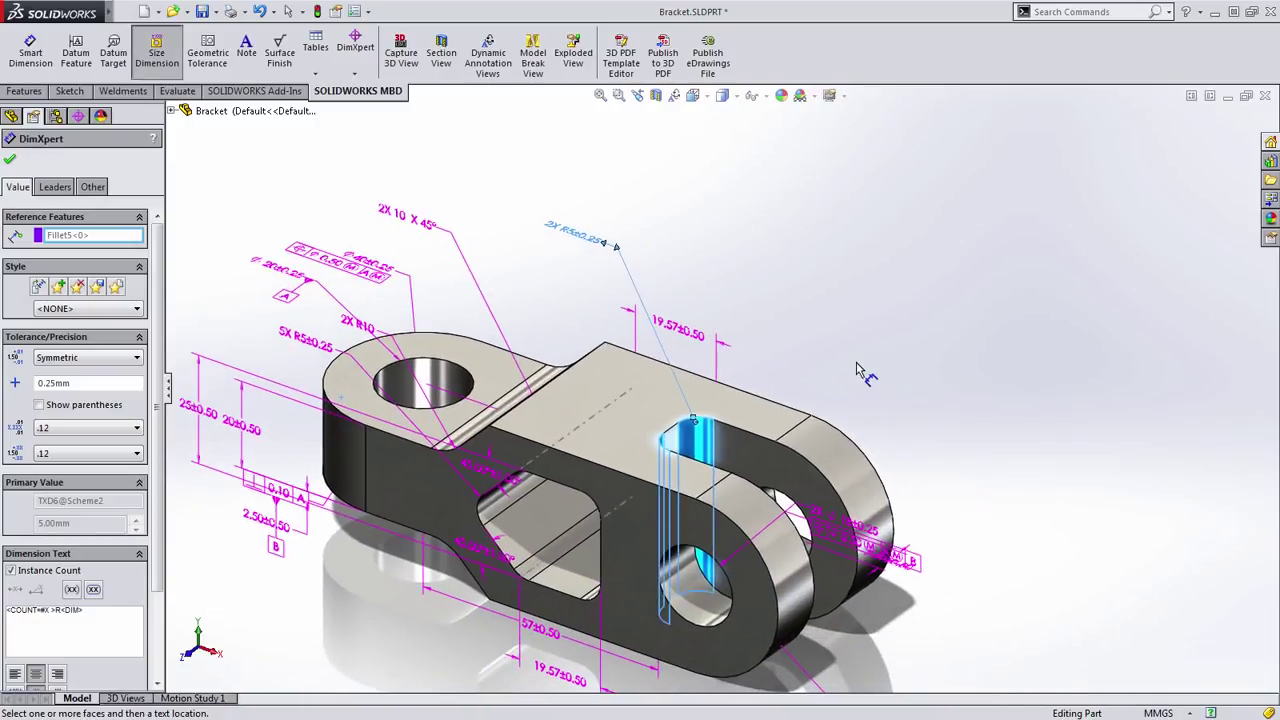
{"action": "left_click", "coordinate": [9, 159]}
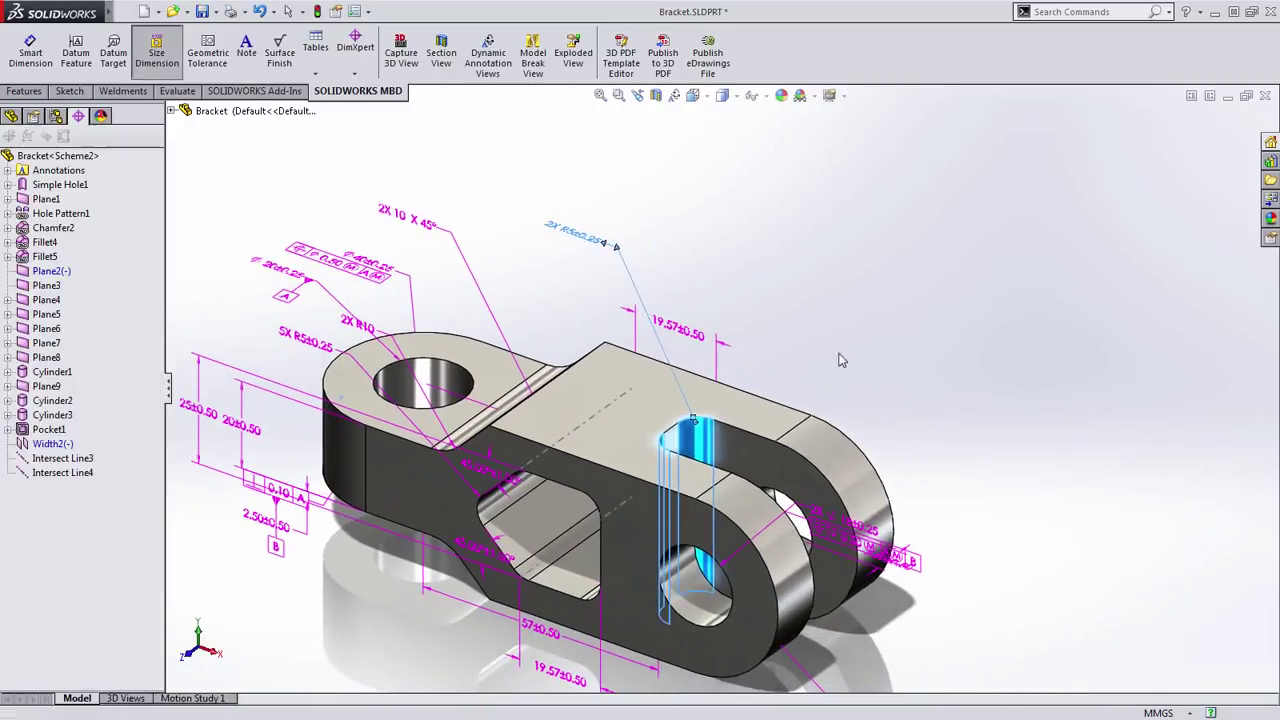
{"action": "key", "text": "Escape"}
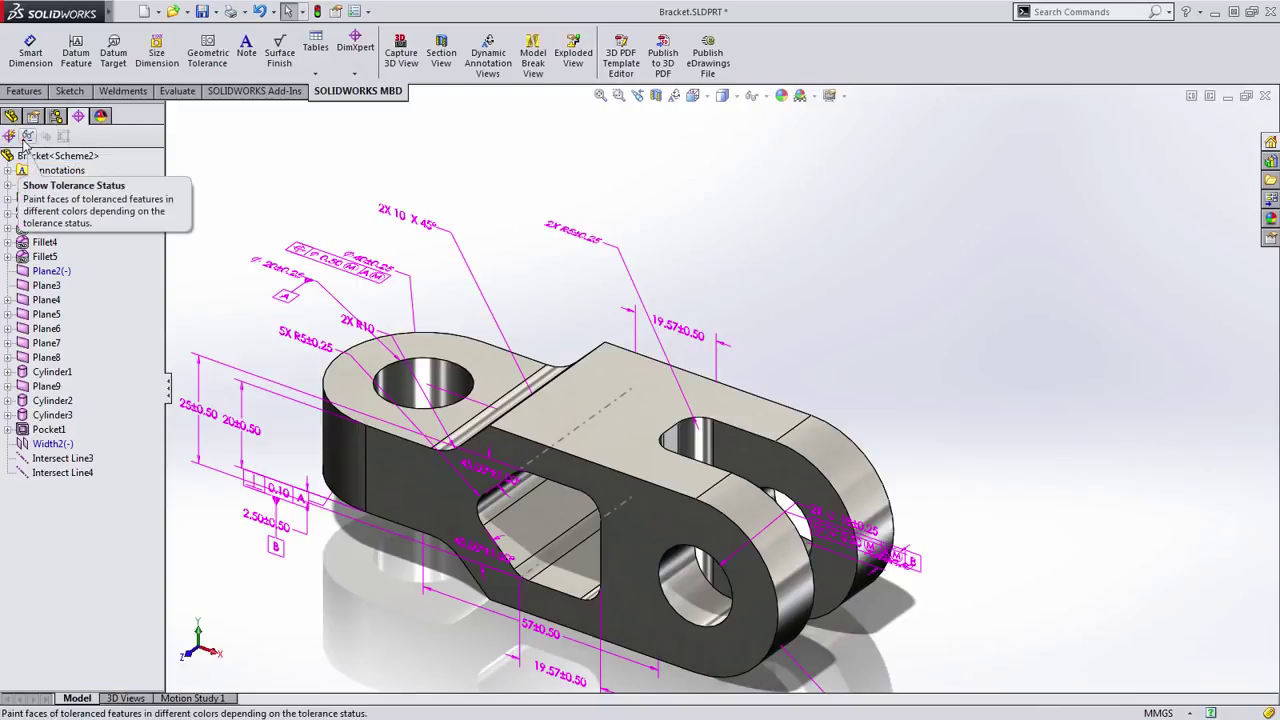
{"action": "left_click", "coordinate": [27, 135]}
{"action": "mouse_move", "coordinate": [850, 465]}
{"action": "middle_mouse_down"}
{"action": "mouse_move", "coordinate": [716, 460]}
{"action": "mouse_move", "coordinate": [832, 465]}
{"action": "middle_mouse_up"}
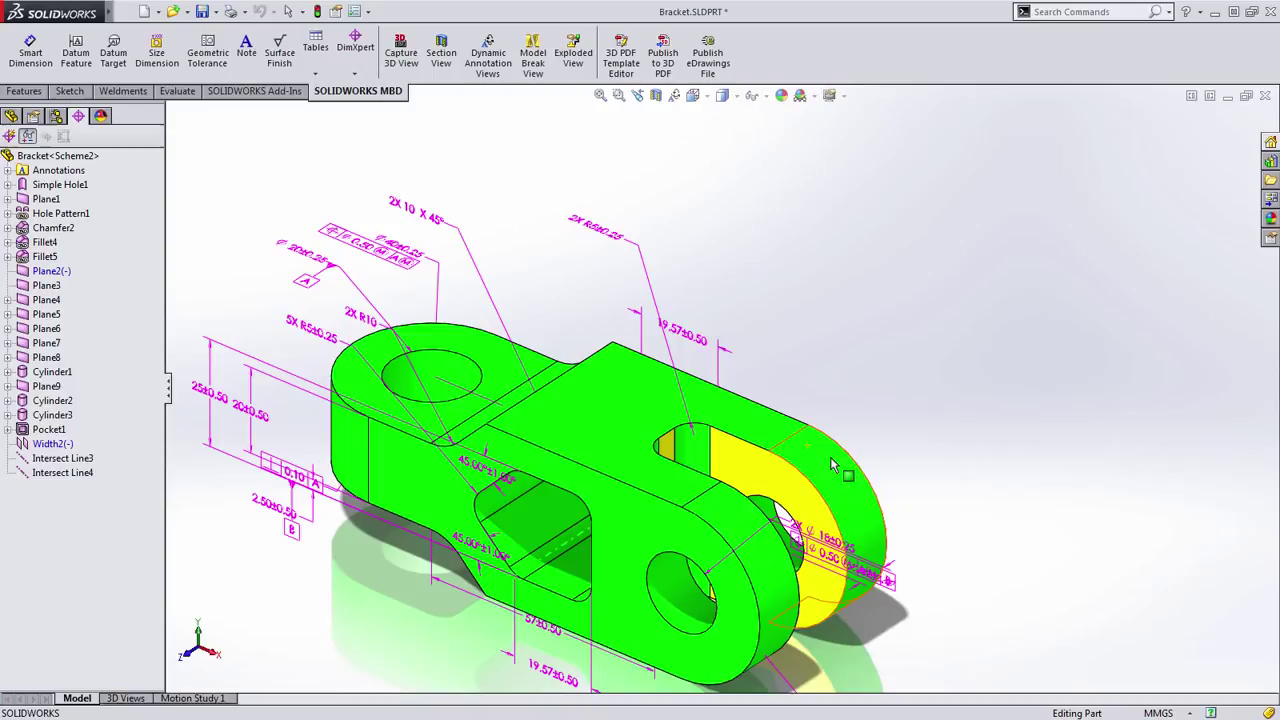
Add a 15±0.25 DimXpert size dimension across the slot width
{"action": "left_click", "coordinate": [355, 45]}
{"action": "left_click", "coordinate": [390, 120]}
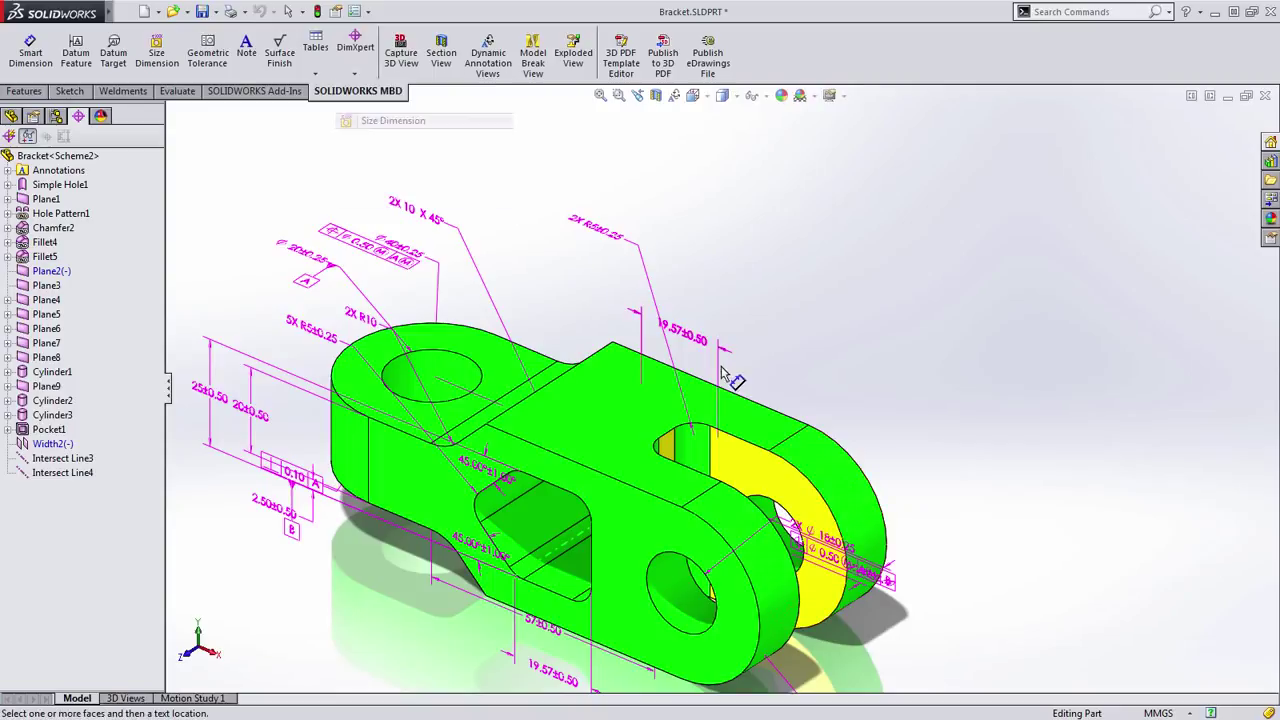
{"action": "left_click", "coordinate": [771, 466]}
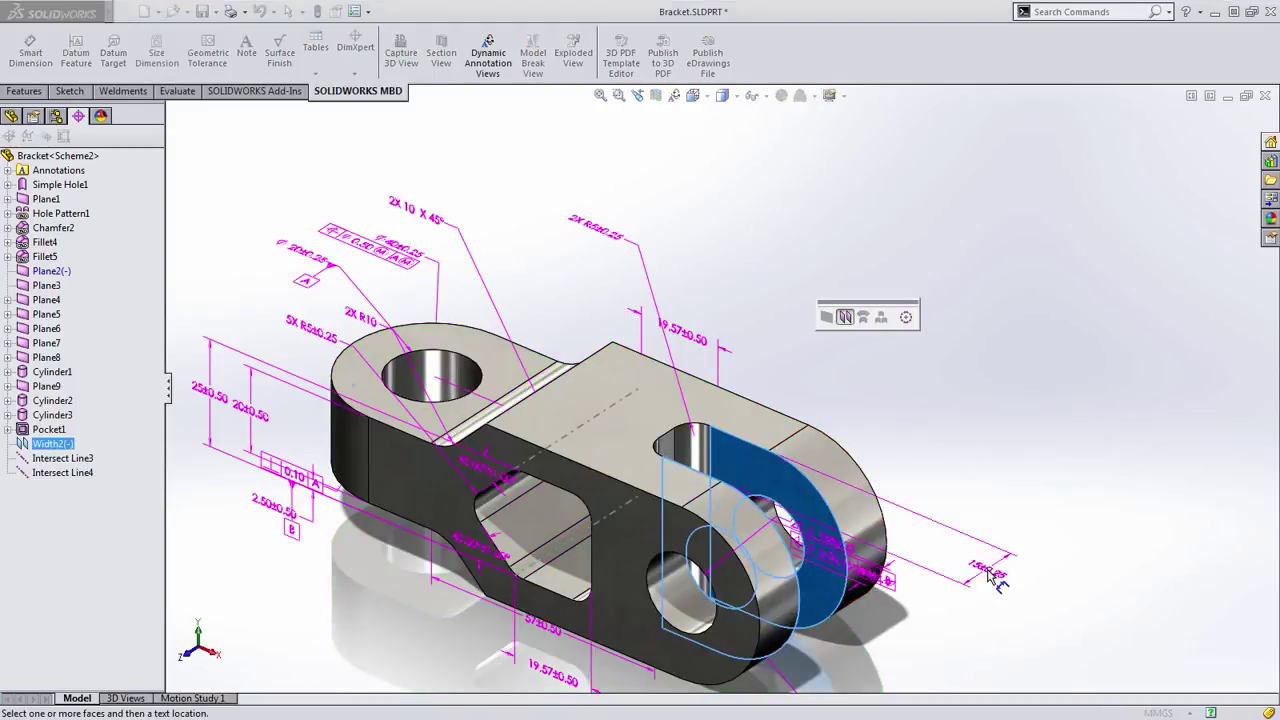
{"action": "left_click", "coordinate": [990, 576]}
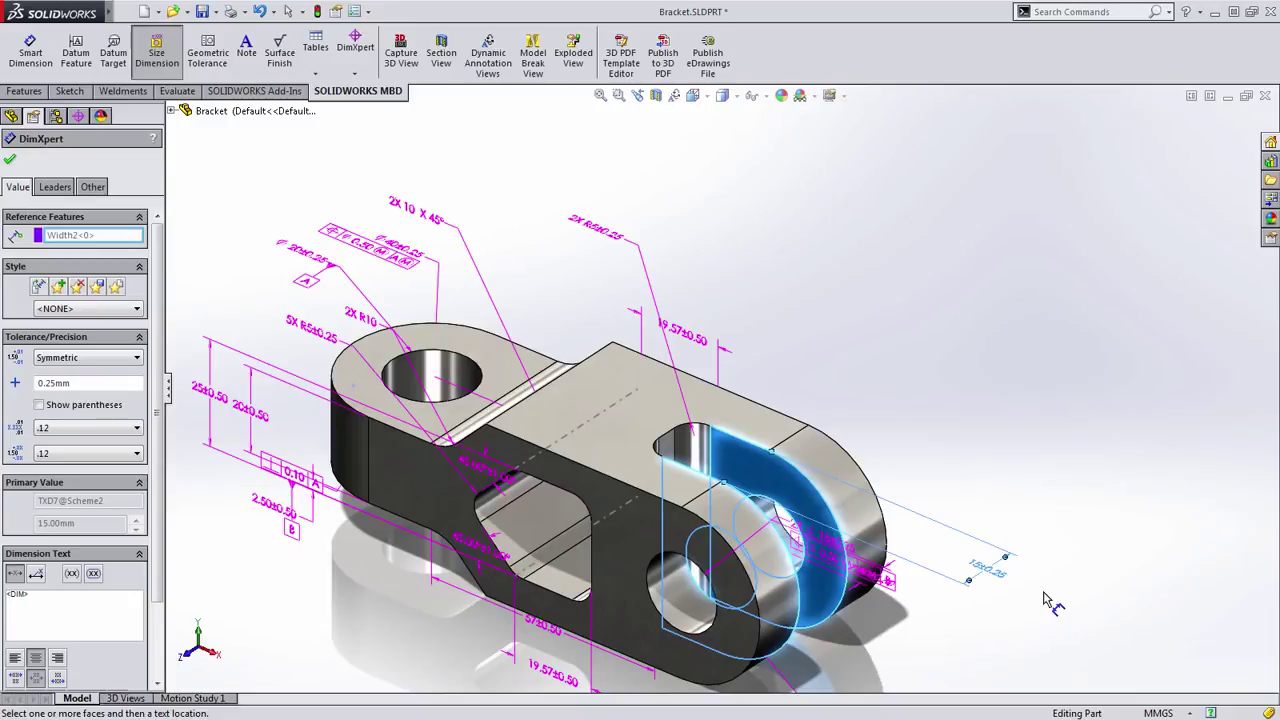
Try the DimXpert pattern feature option and orbit to look along the bracket's length
{"action": "left_click", "coordinate": [355, 45]}
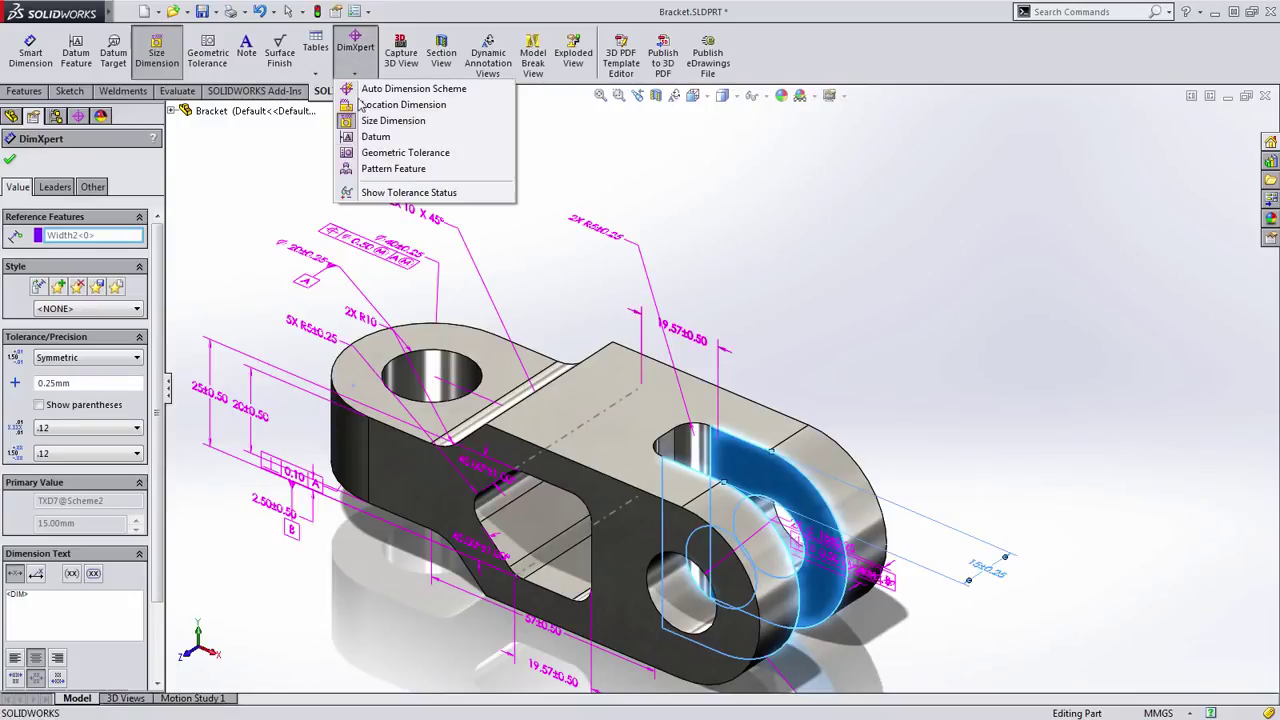
{"action": "left_click", "coordinate": [390, 175]}
{"action": "key", "text": "Escape"}
{"action": "left_click", "coordinate": [355, 45]}
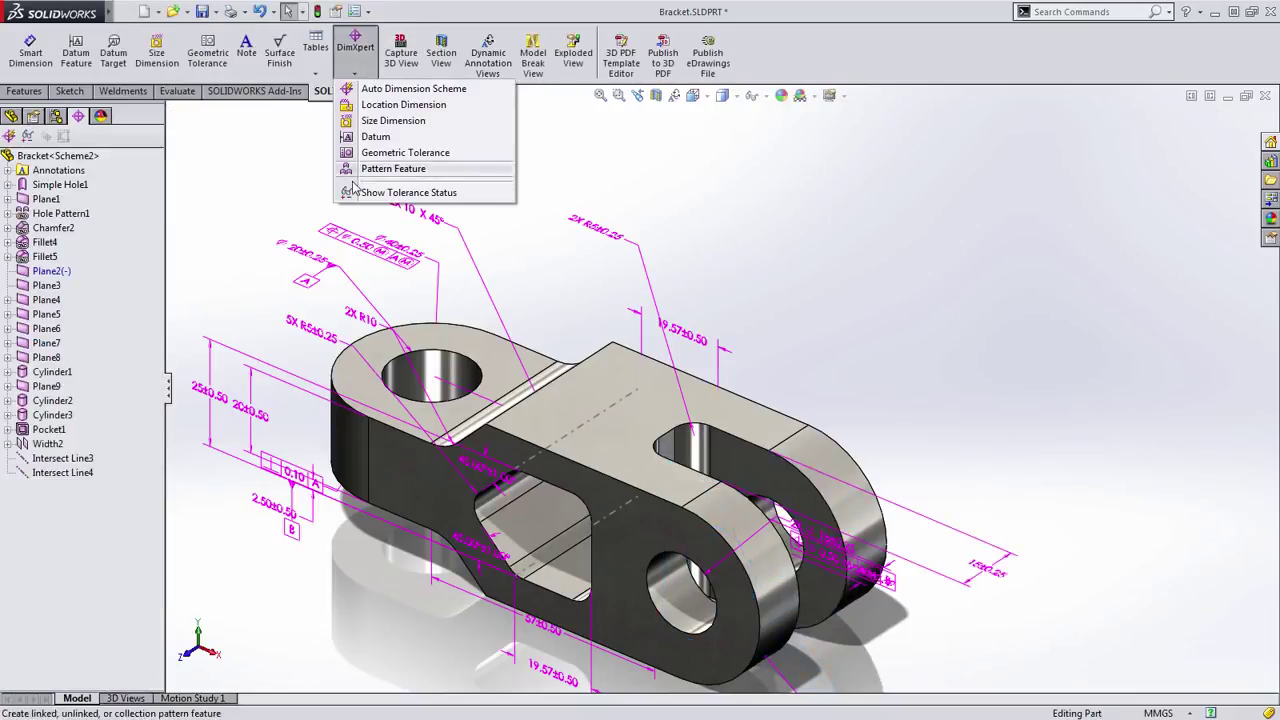
{"action": "left_click", "coordinate": [400, 172]}
{"action": "mouse_move", "coordinate": [572, 272]}
{"action": "middle_mouse_down"}
{"action": "mouse_move", "coordinate": [766, 429]}
{"action": "mouse_move", "coordinate": [614, 466]}
{"action": "mouse_move", "coordinate": [630, 480]}
{"action": "middle_mouse_up"}
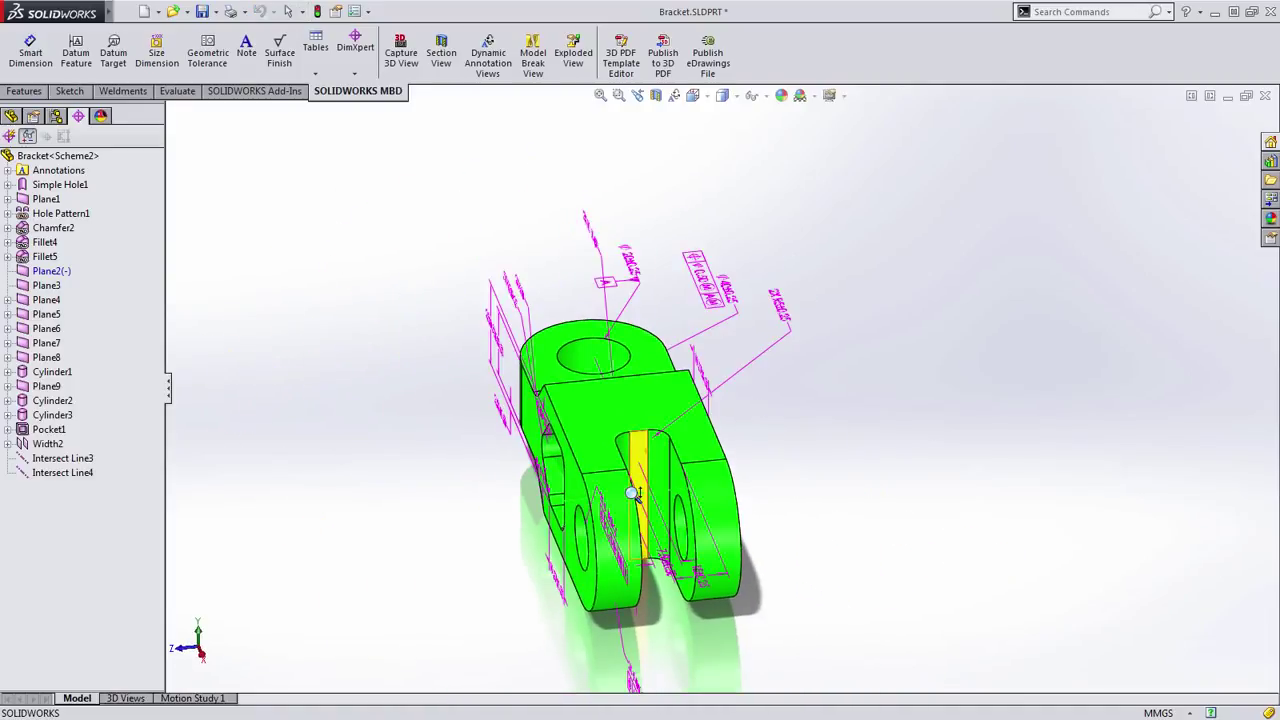
Add a 60±0.50 location dimension from the slot face to Simple Hole1, placed below the part
{"action": "left_click", "coordinate": [368, 68]}
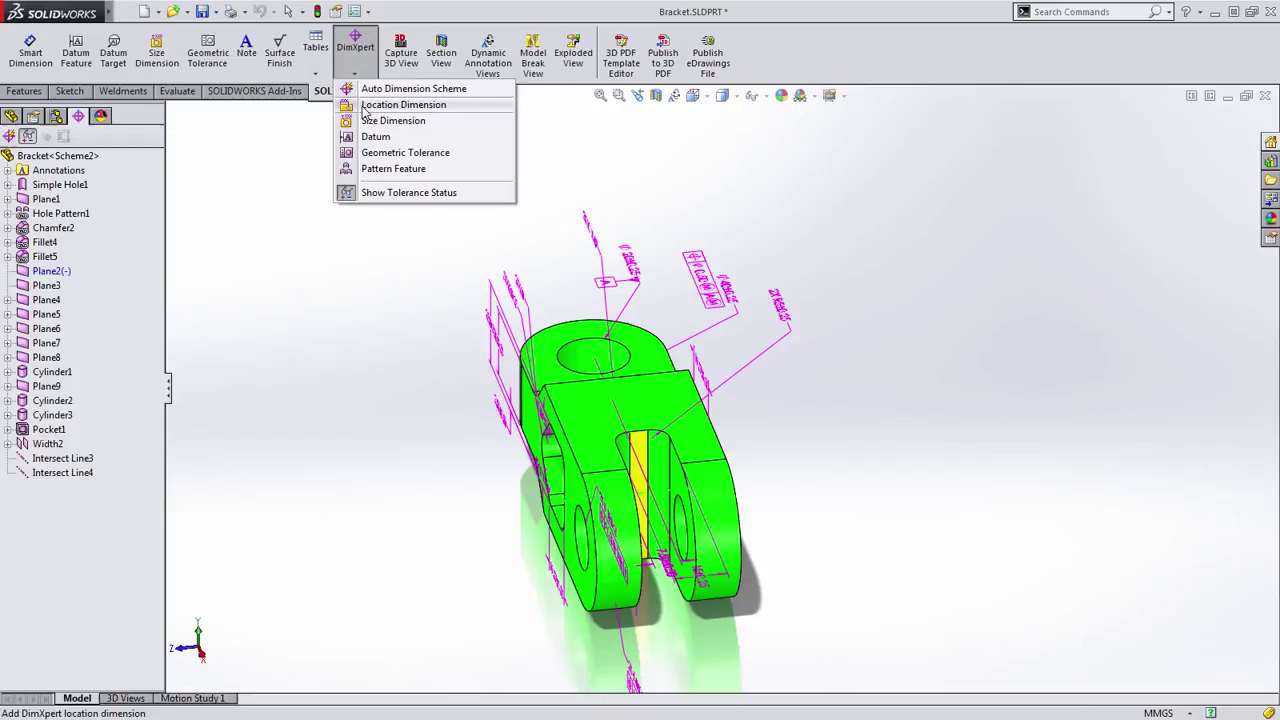
{"action": "left_click", "coordinate": [400, 104]}
{"action": "scroll", "coordinate": [685, 408], "scroll_direction": "down", "scroll_amount": 3}
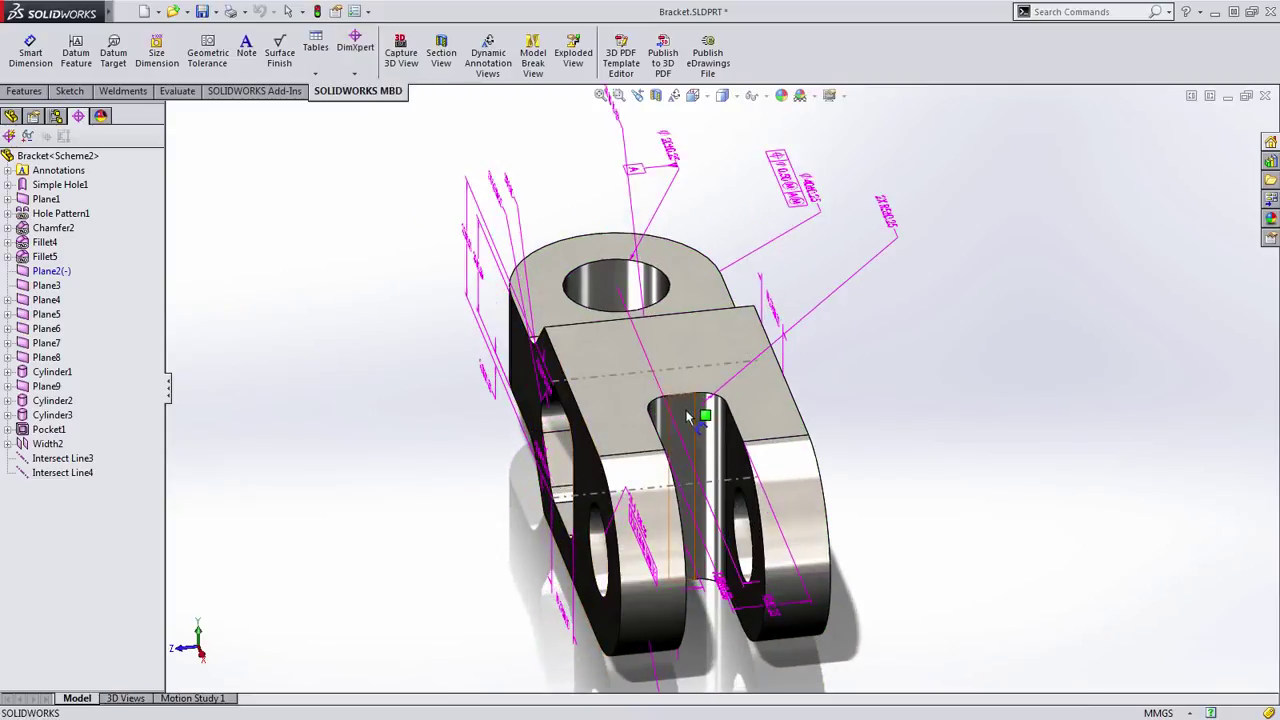
{"action": "left_click", "coordinate": [685, 408]}
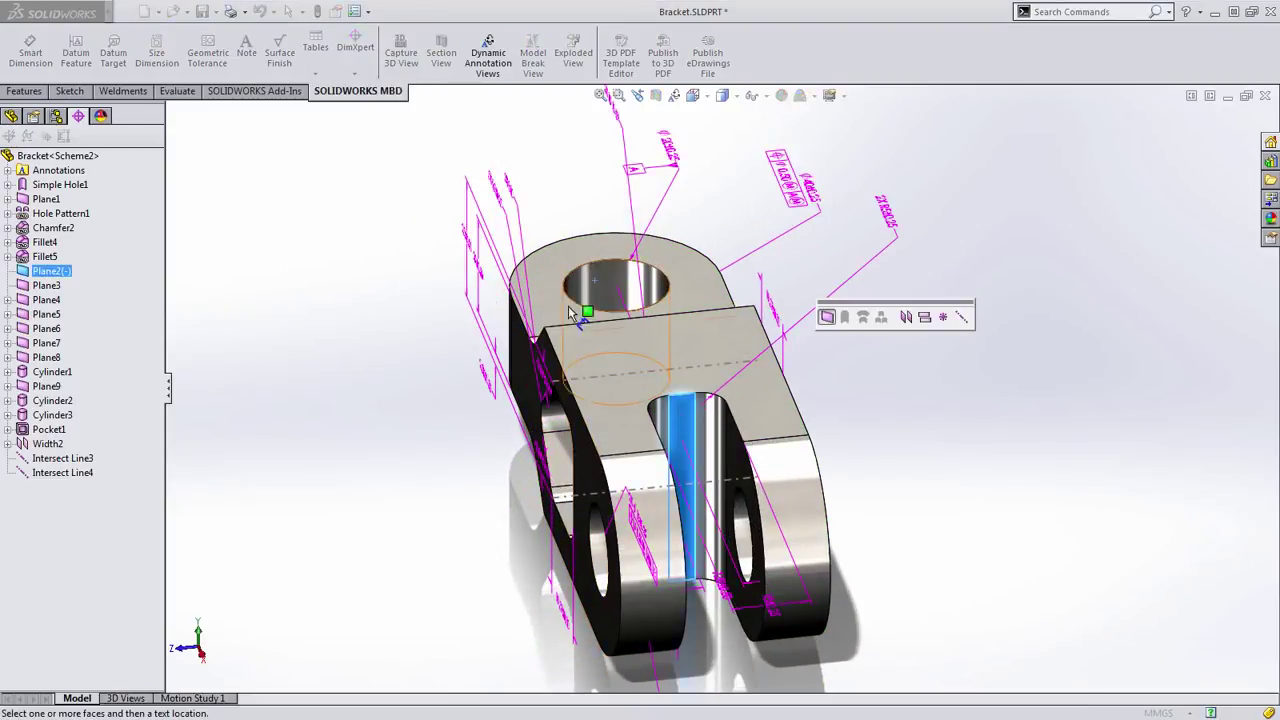
{"action": "middle_click_drag", "start_coordinate": [484, 371], "coordinate": [550, 360]}
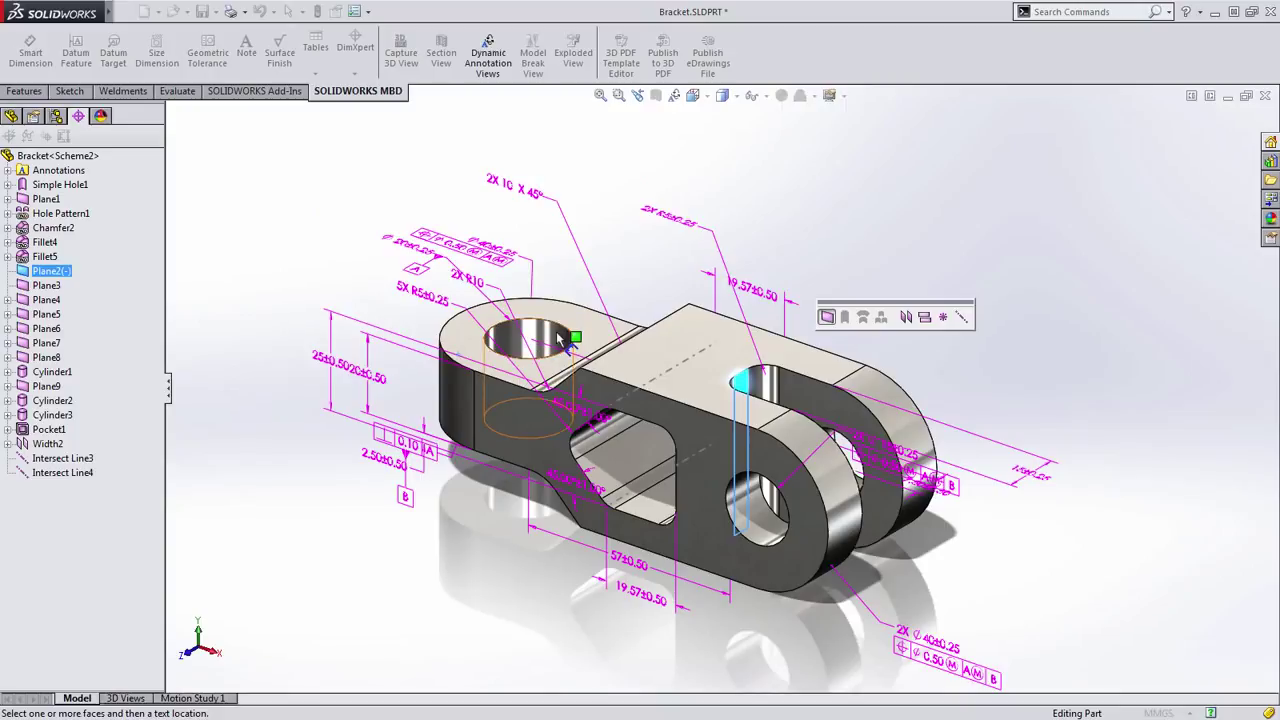
{"action": "left_click", "coordinate": [555, 345]}
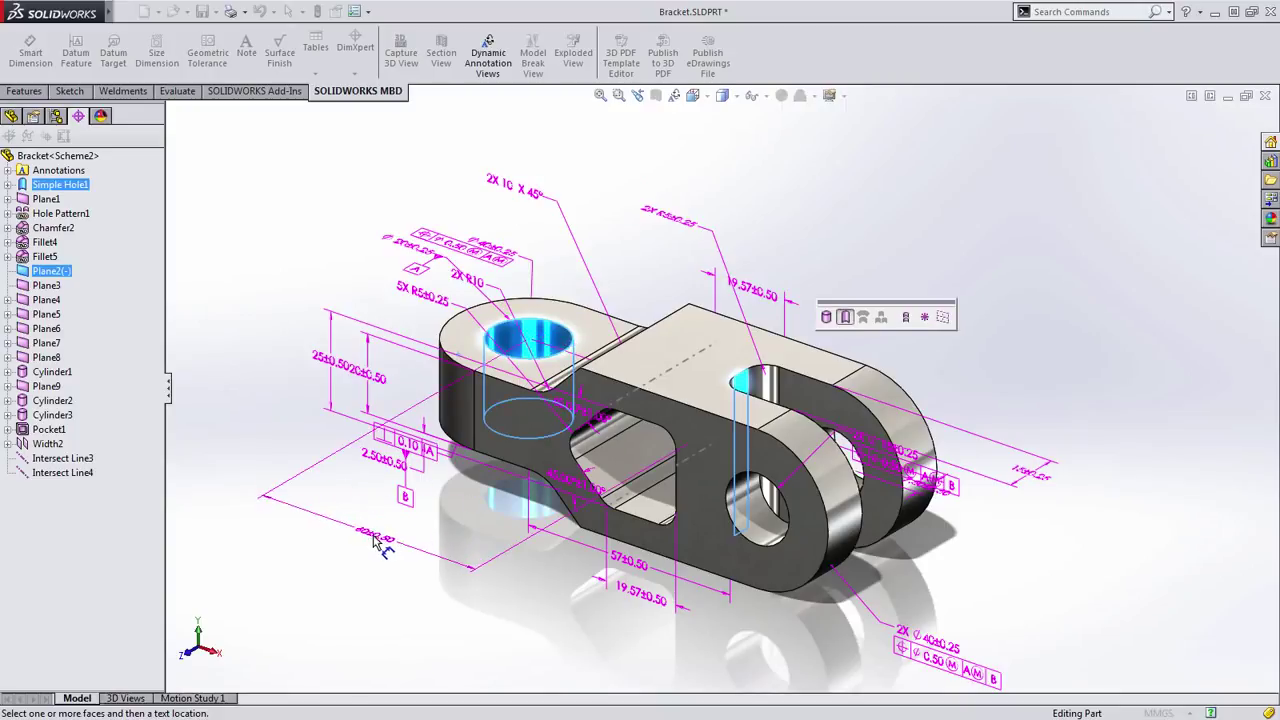
{"action": "left_click", "coordinate": [393, 523]}
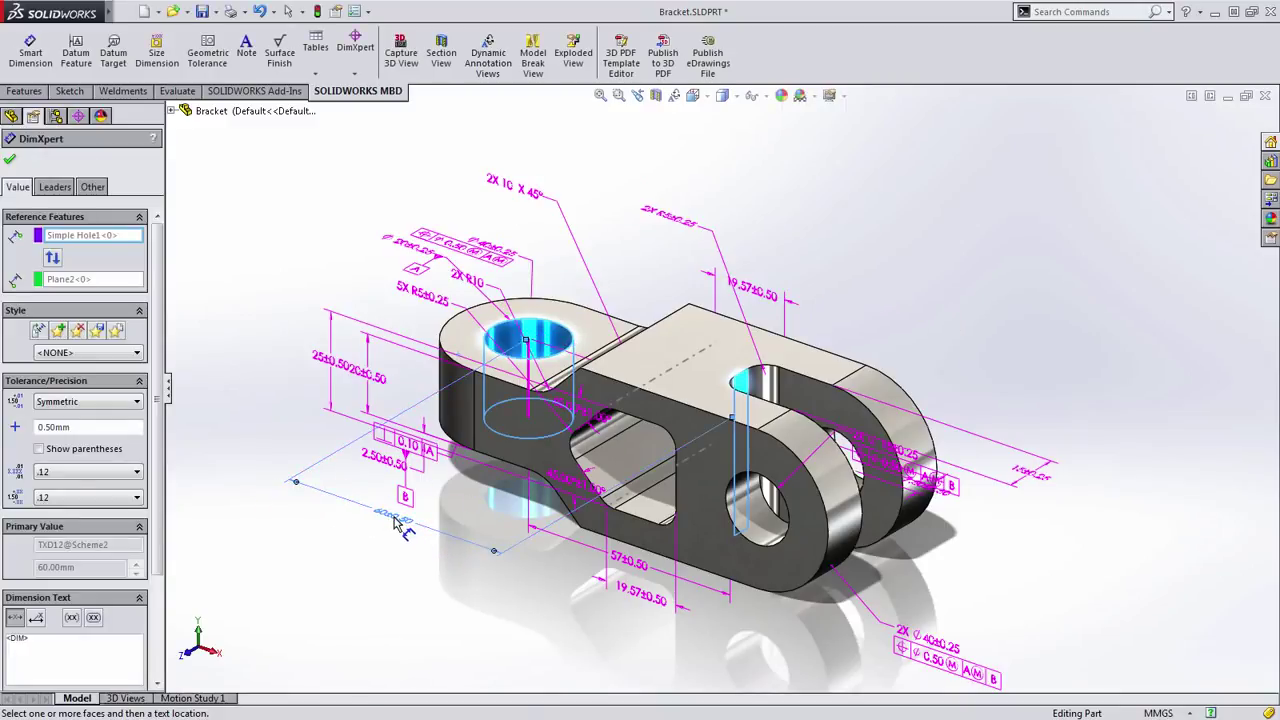
{"action": "scroll", "coordinate": [660, 575], "scroll_direction": "up", "scroll_amount": 3}
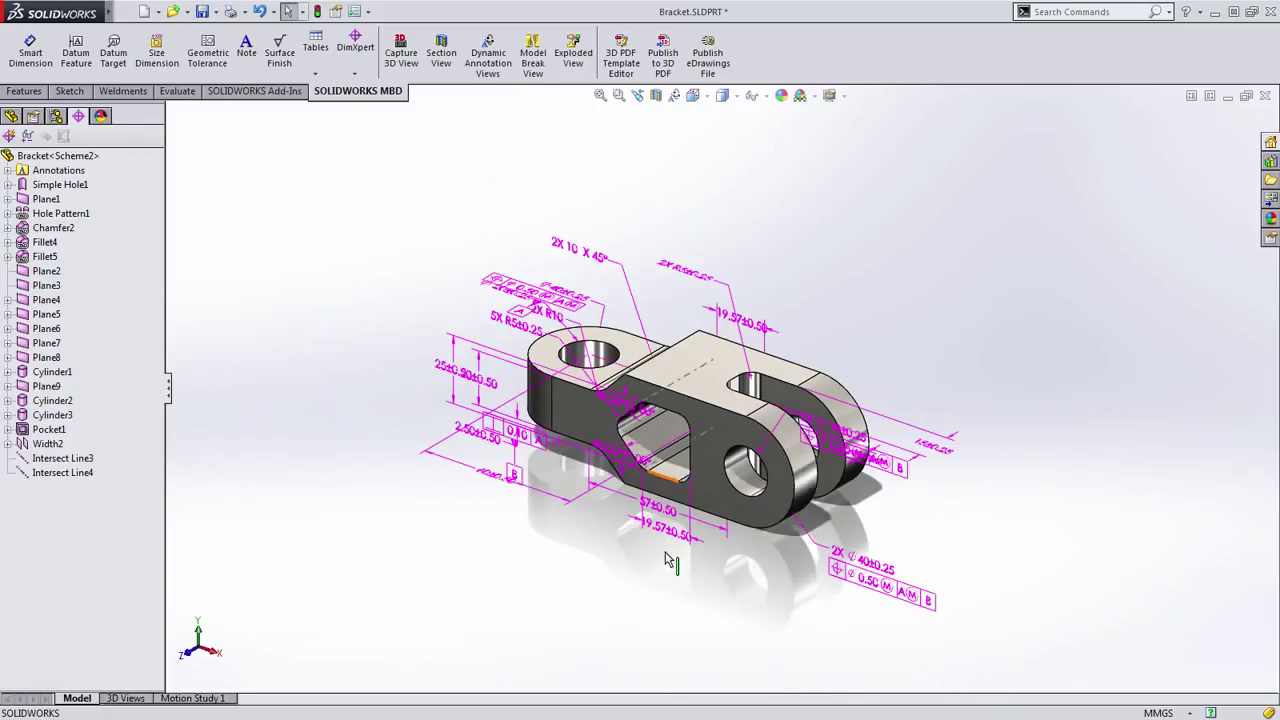
Orbit the bracket from its front view into an oblique 3D view showing all DimXpert annotations
{"action": "scroll", "coordinate": [765, 548], "scroll_direction": "down", "scroll_amount": 2}
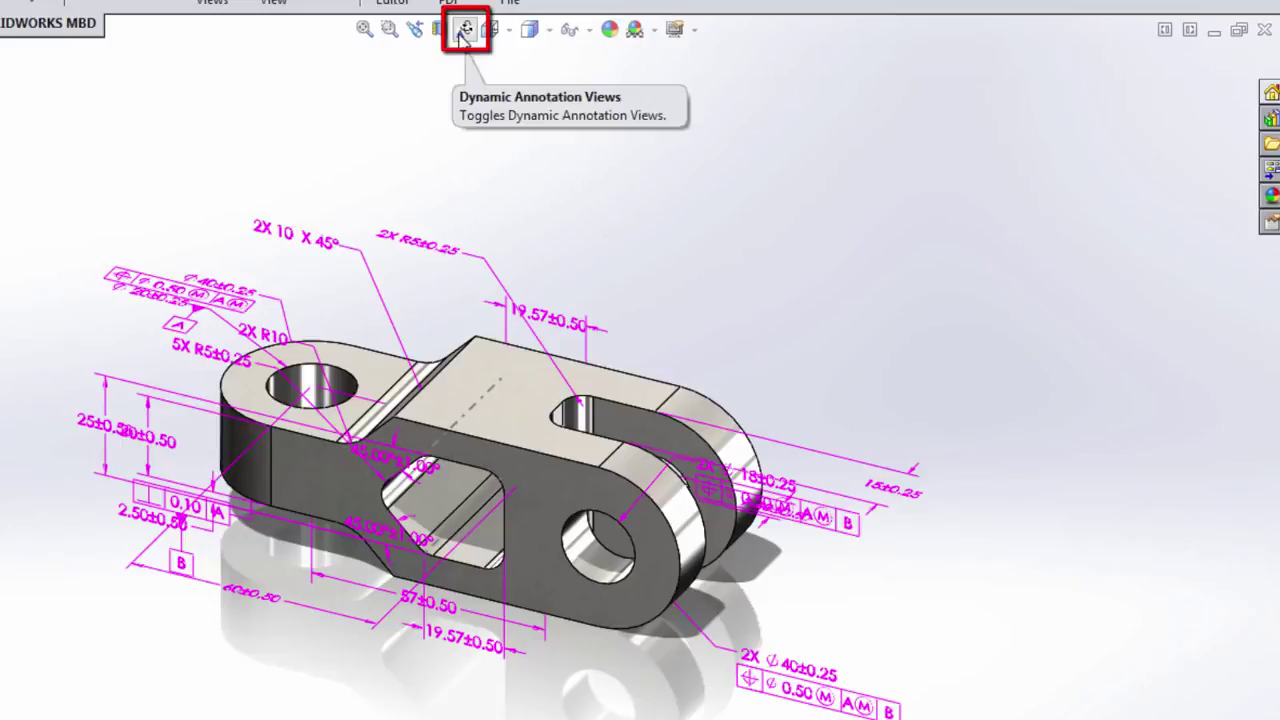
{"action": "left_click", "coordinate": [463, 32]}
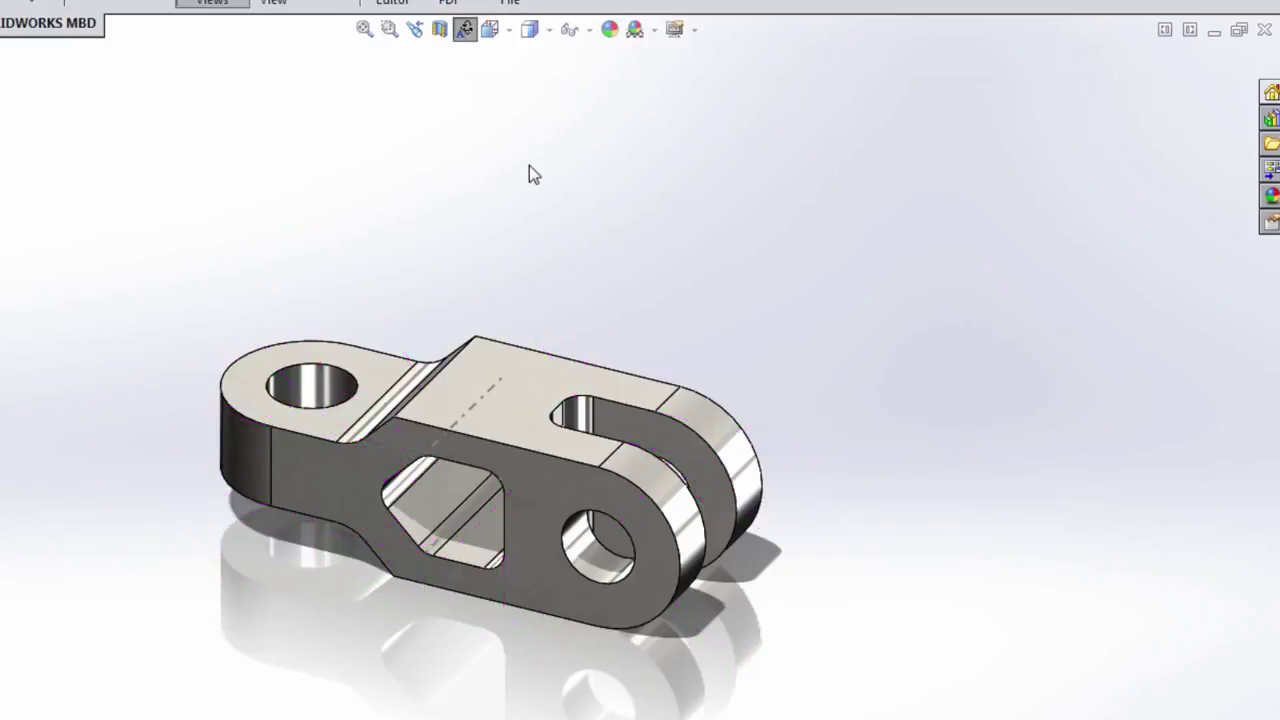
{"action": "mouse_move", "coordinate": [557, 146]}
{"action": "middle_mouse_down"}
{"action": "mouse_move", "coordinate": [586, 232]}
{"action": "mouse_move", "coordinate": [618, 431]}
{"action": "middle_mouse_up"}
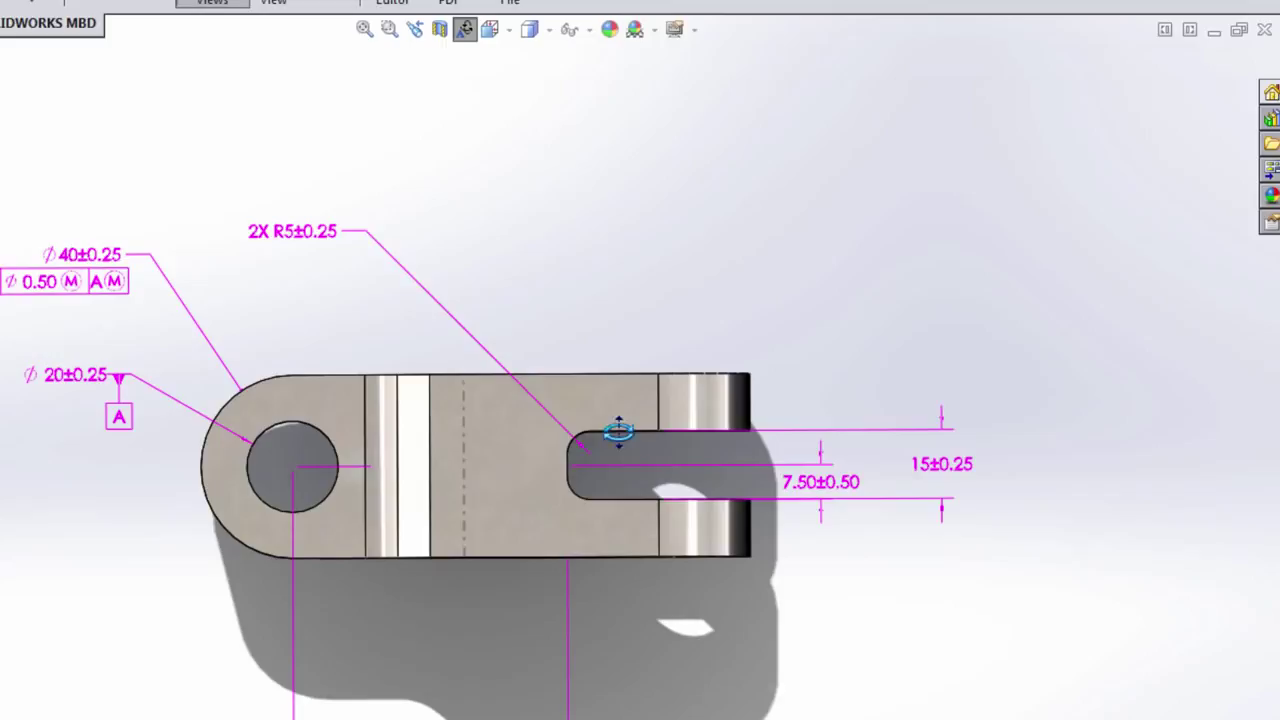
{"action": "mouse_move", "coordinate": [669, 663]}
{"action": "middle_mouse_down"}
{"action": "mouse_move", "coordinate": [654, 446]}
{"action": "mouse_move", "coordinate": [666, 318]}
{"action": "middle_mouse_up"}
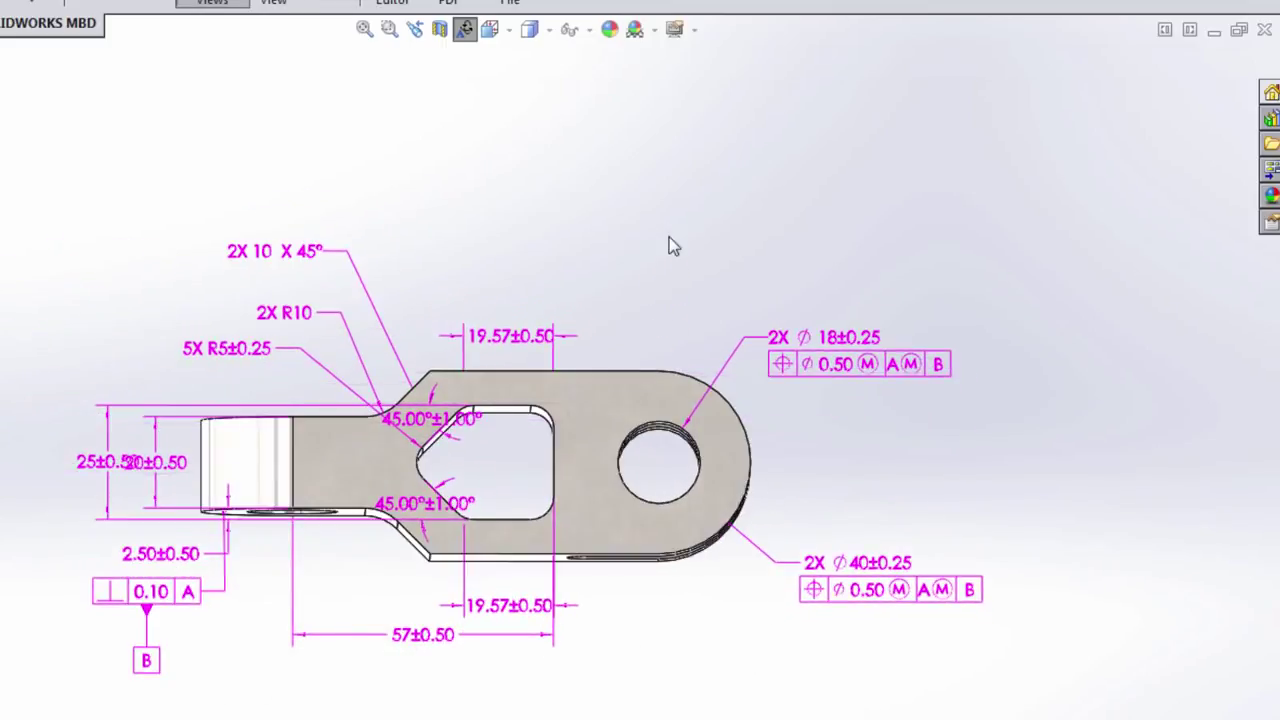
{"action": "middle_click_drag", "start_coordinate": [724, 178], "coordinate": [643, 355]}
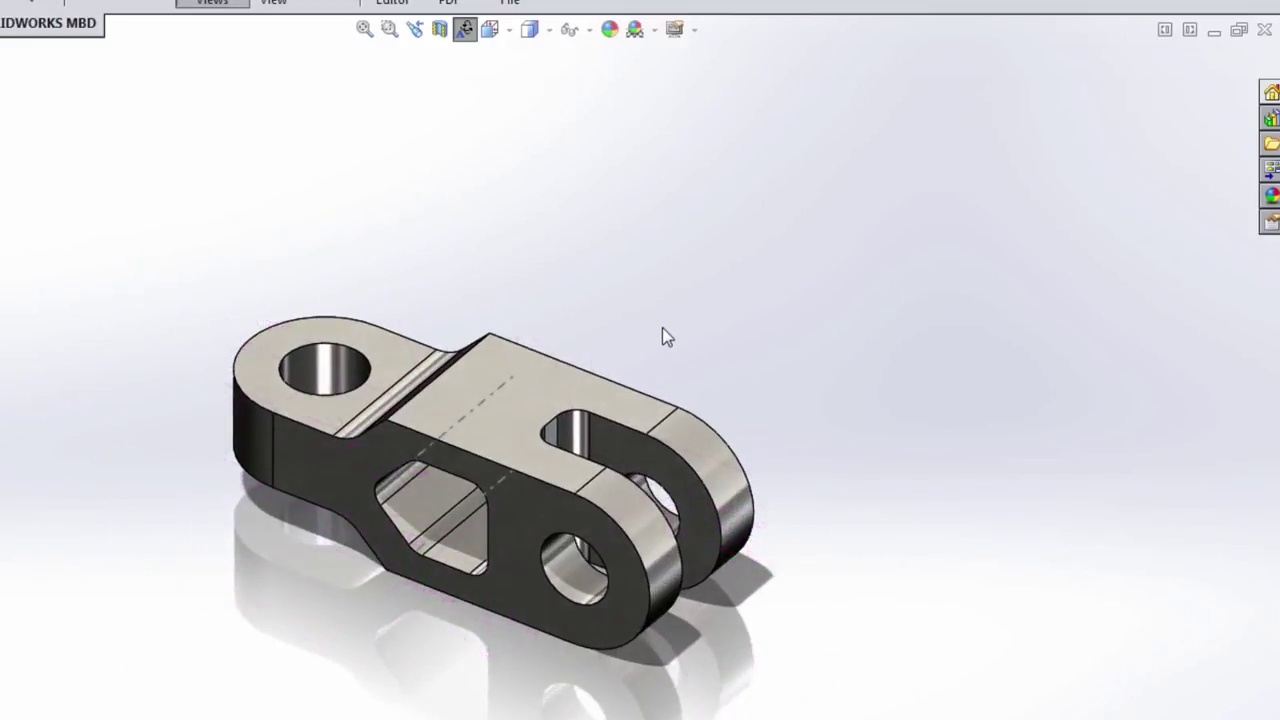
{"action": "left_click", "coordinate": [463, 36]}
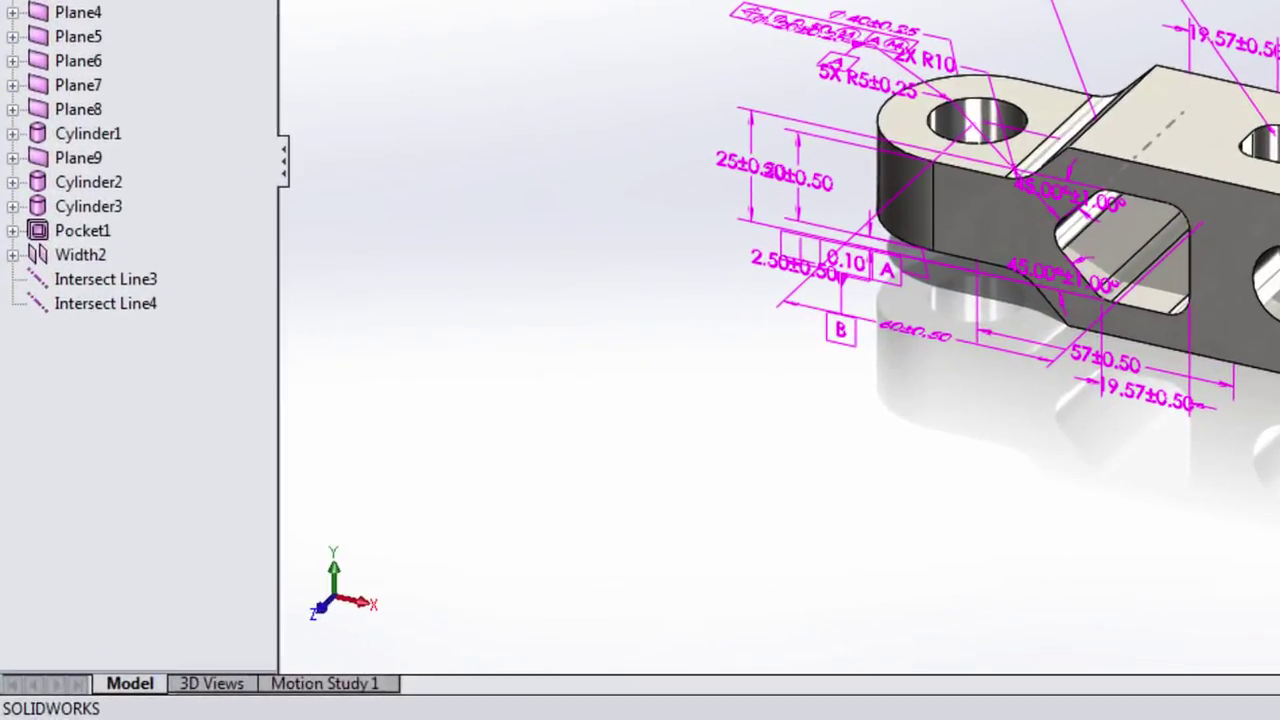
Display the All Dimensions 3D view and expand Annotations to list Pocket and Notch
{"action": "left_click", "coordinate": [226, 693]}
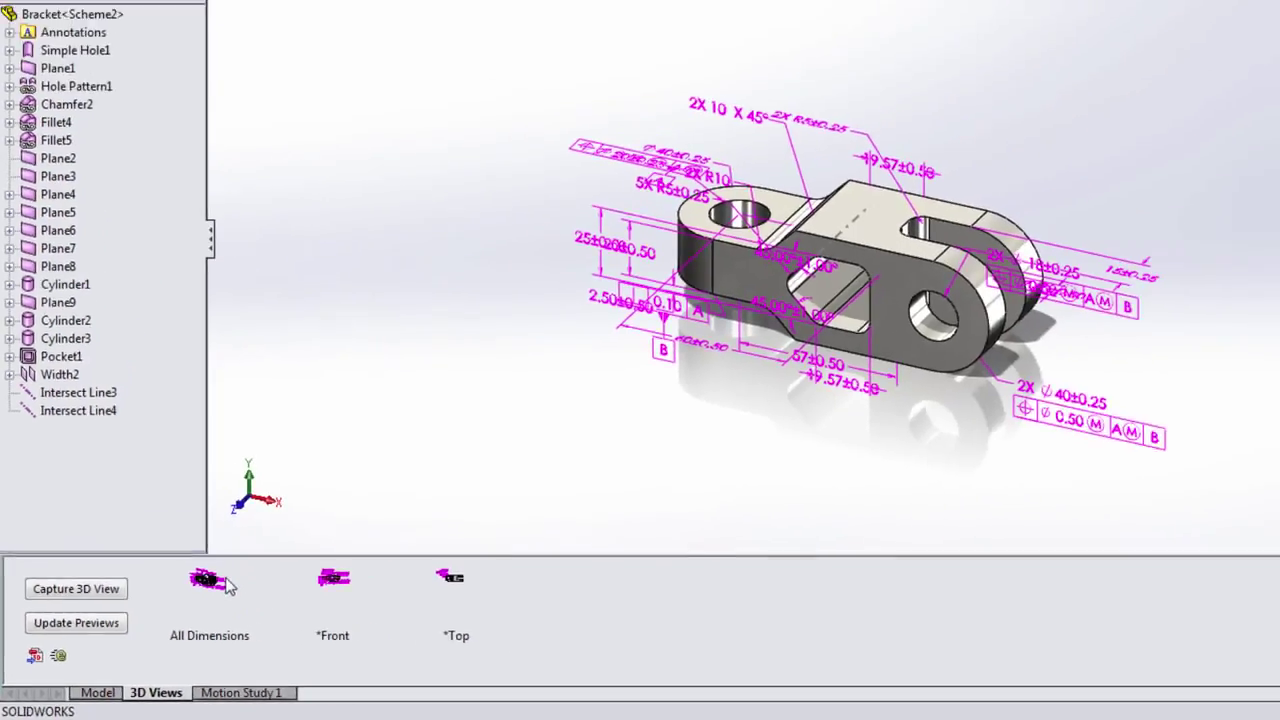
{"action": "left_click", "coordinate": [229, 587]}
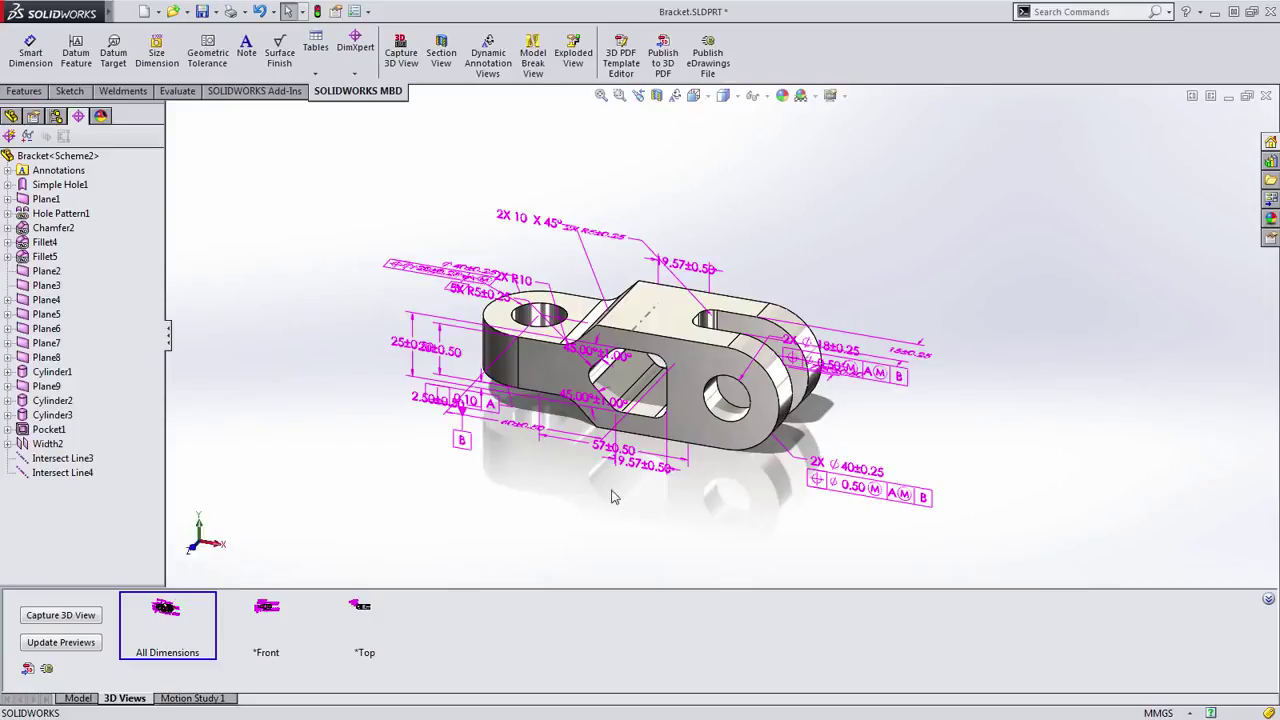
{"action": "left_click", "coordinate": [9, 171]}
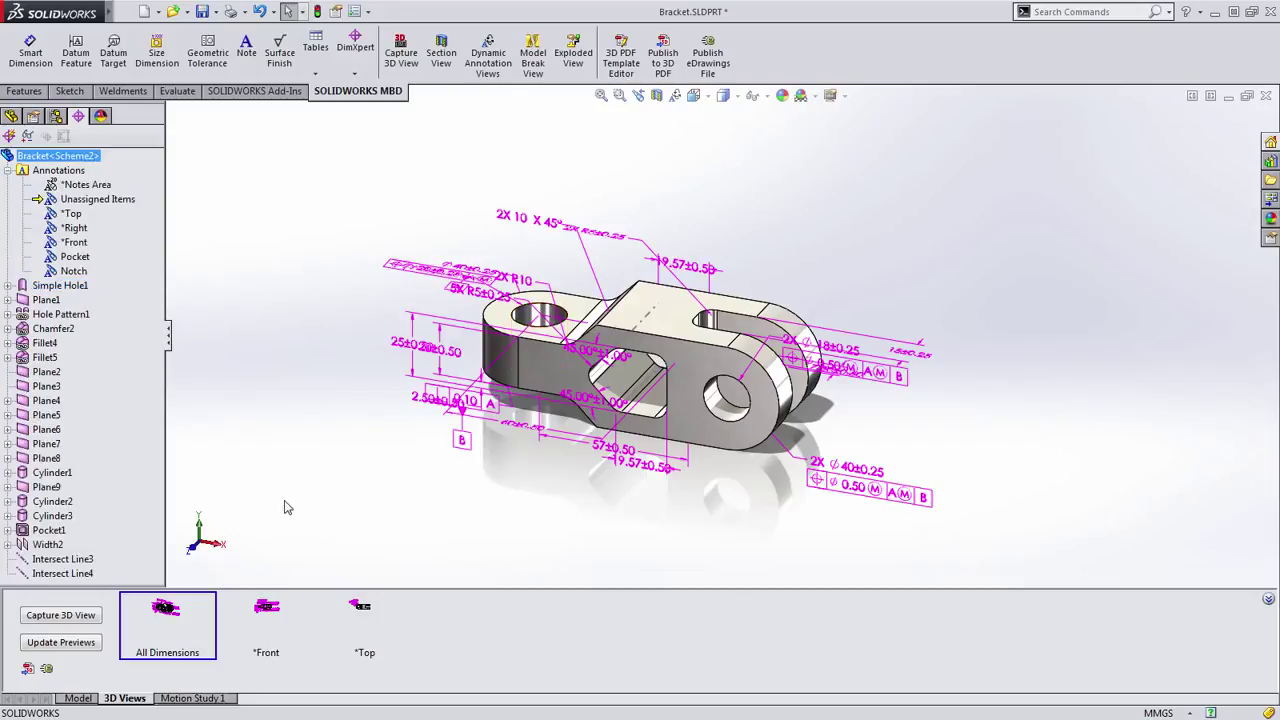
Show the *Front 3D view, then activate and reorient to the Pocket annotation view
{"action": "left_click", "coordinate": [268, 612]}
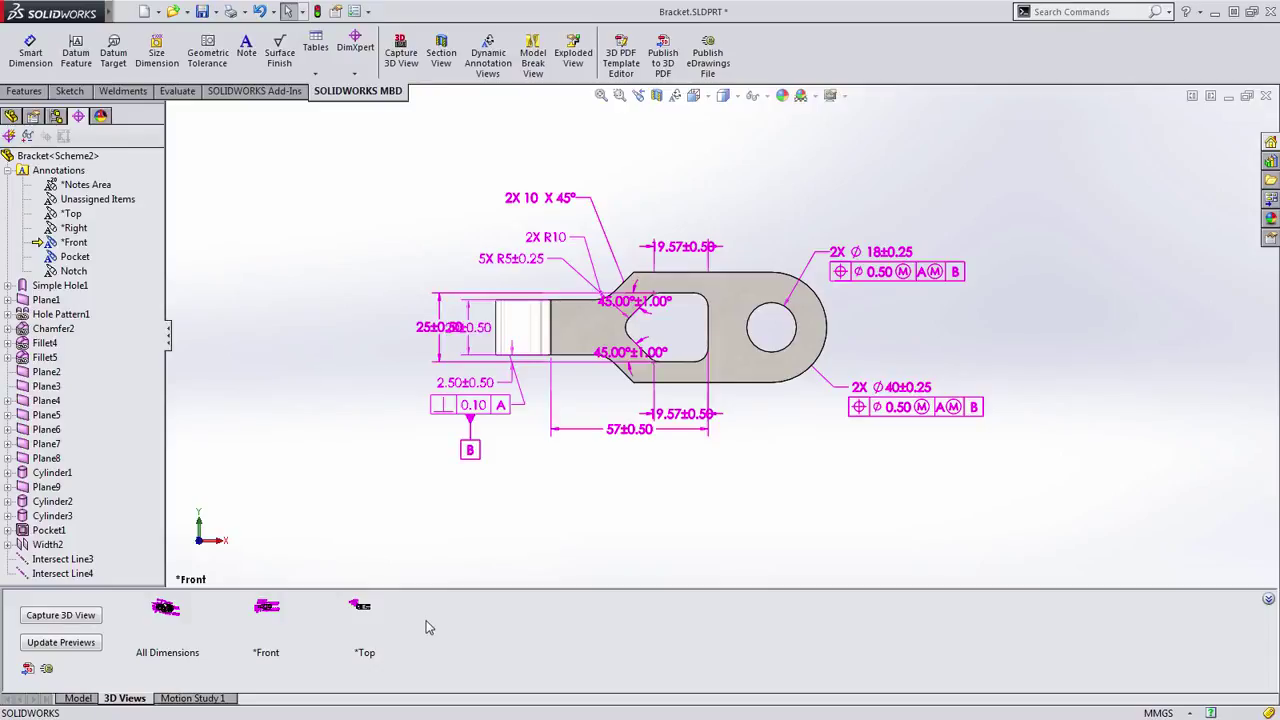
{"action": "right_click", "coordinate": [76, 258]}
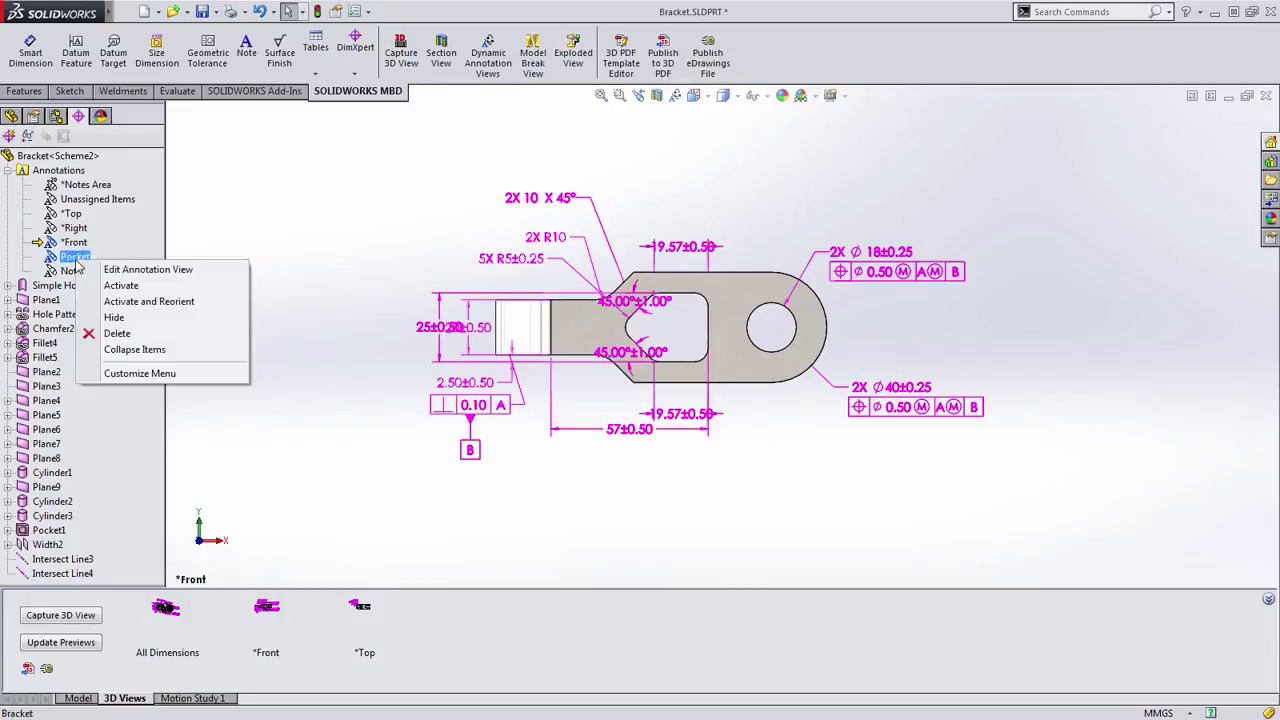
{"action": "left_click", "coordinate": [172, 301]}
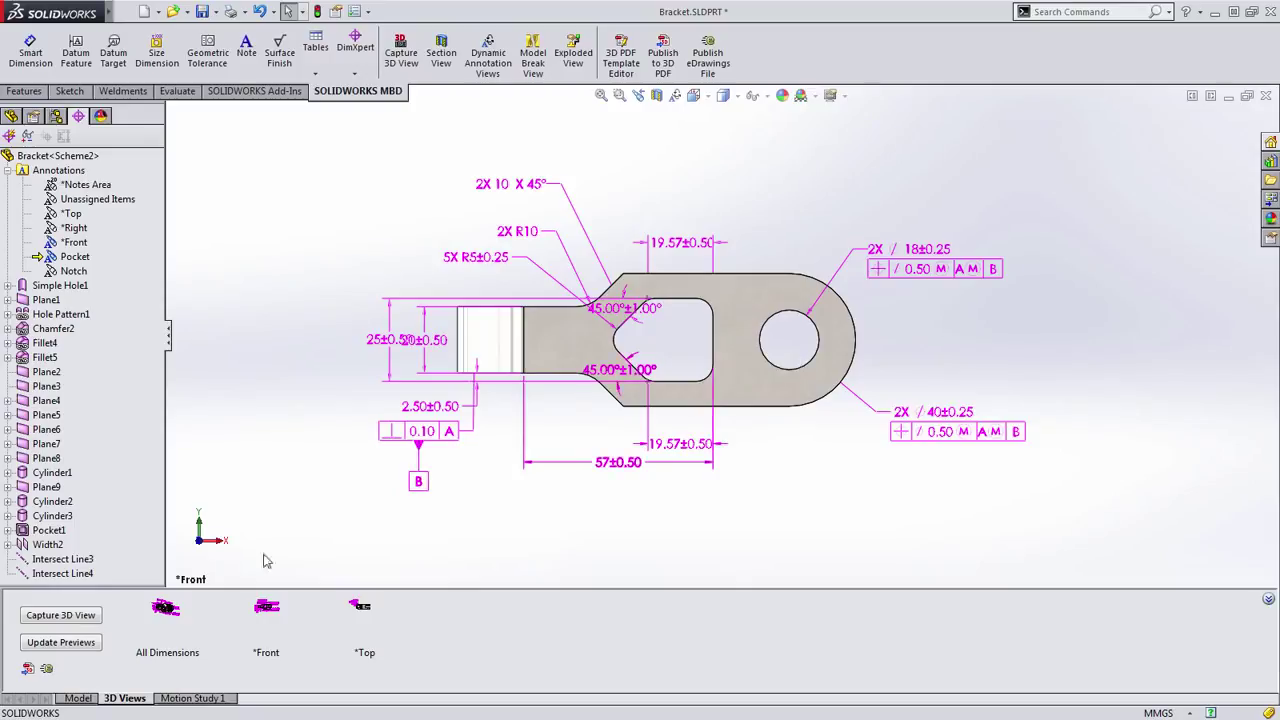
Capture a 3D view named Pocket with the *Front annotation view excluded
{"action": "left_click", "coordinate": [60, 615]}
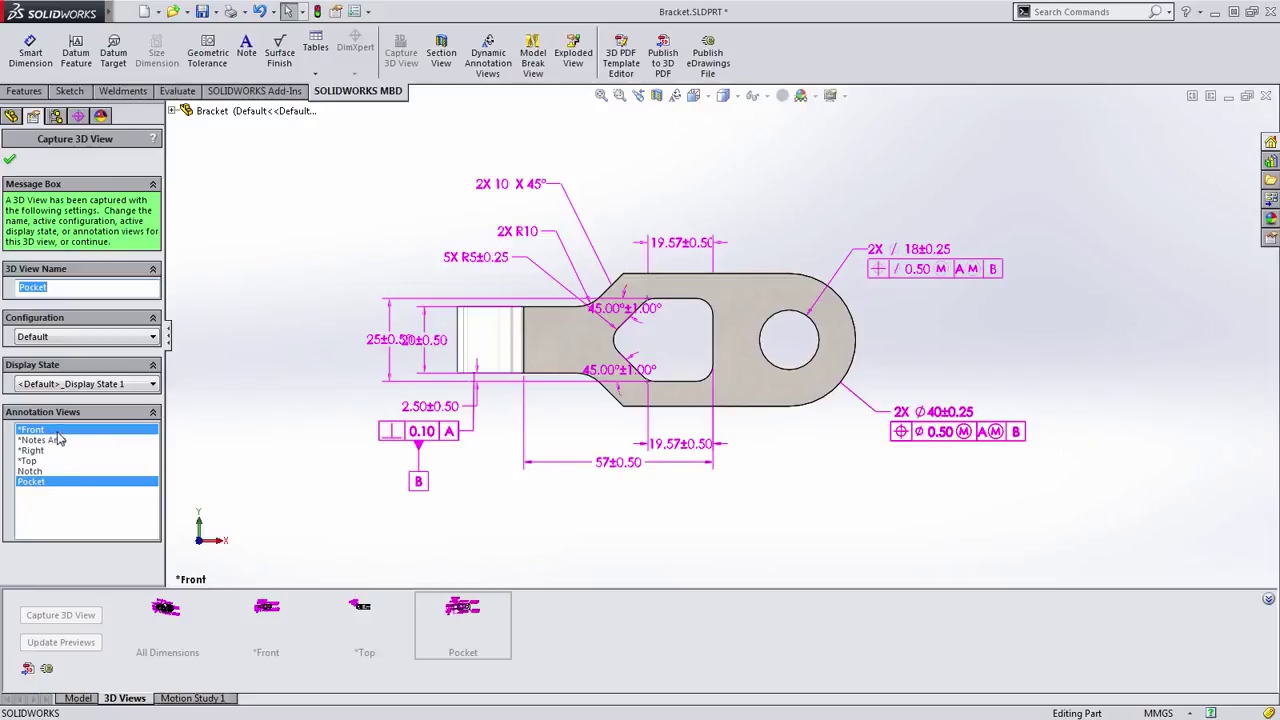
{"action": "left_click", "coordinate": [59, 431], "text": "ctrl"}
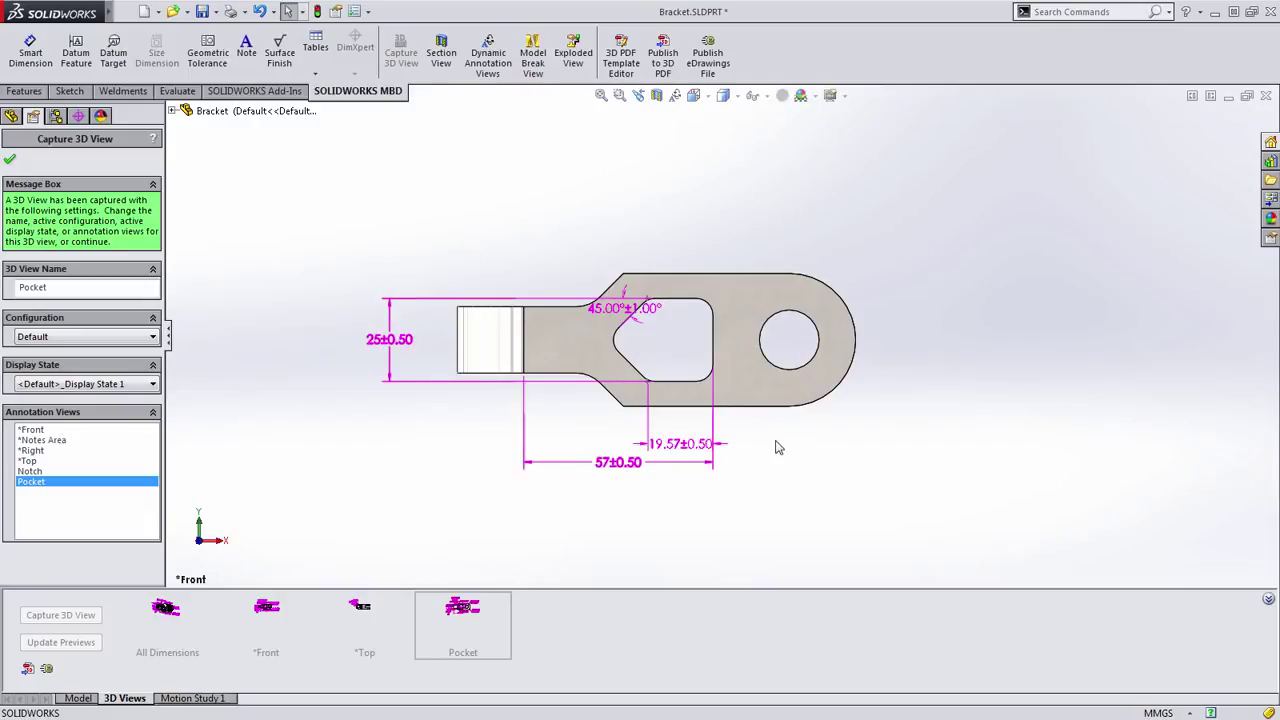
{"action": "left_click", "coordinate": [9, 159]}
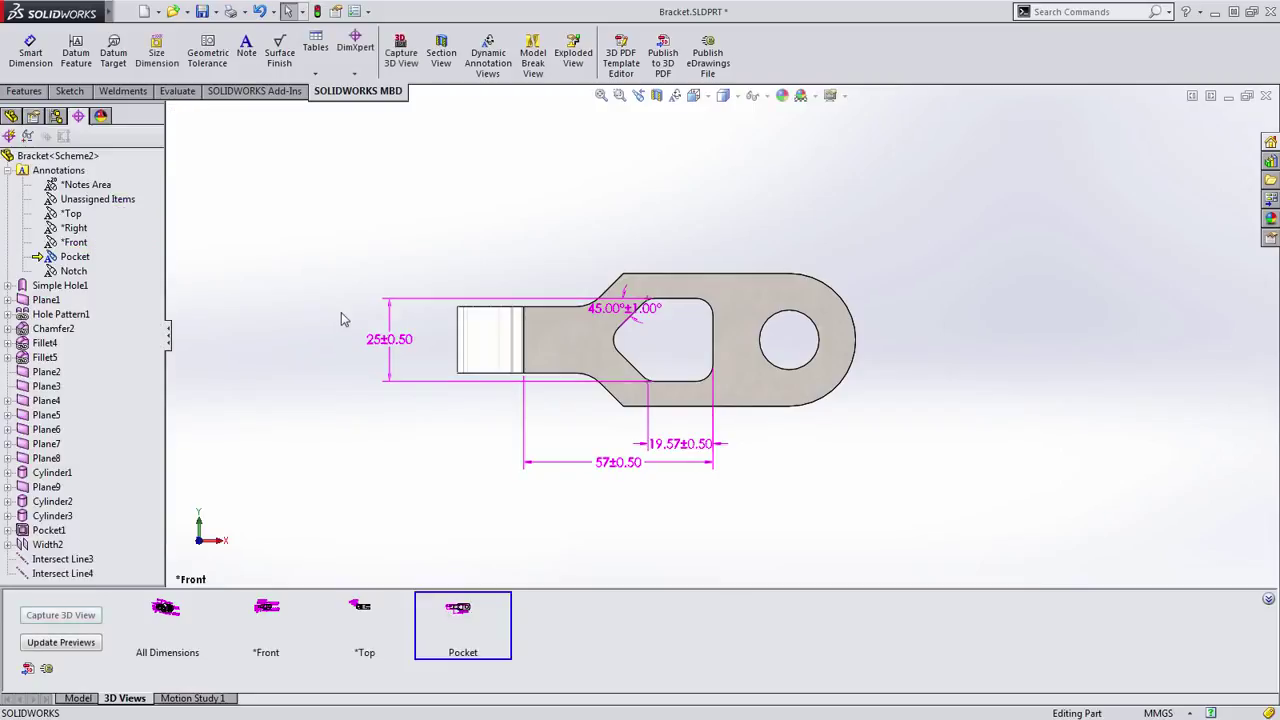
Recapture the *Front 3D view with the Pocket annotation view deselected
{"action": "left_click", "coordinate": [275, 615]}
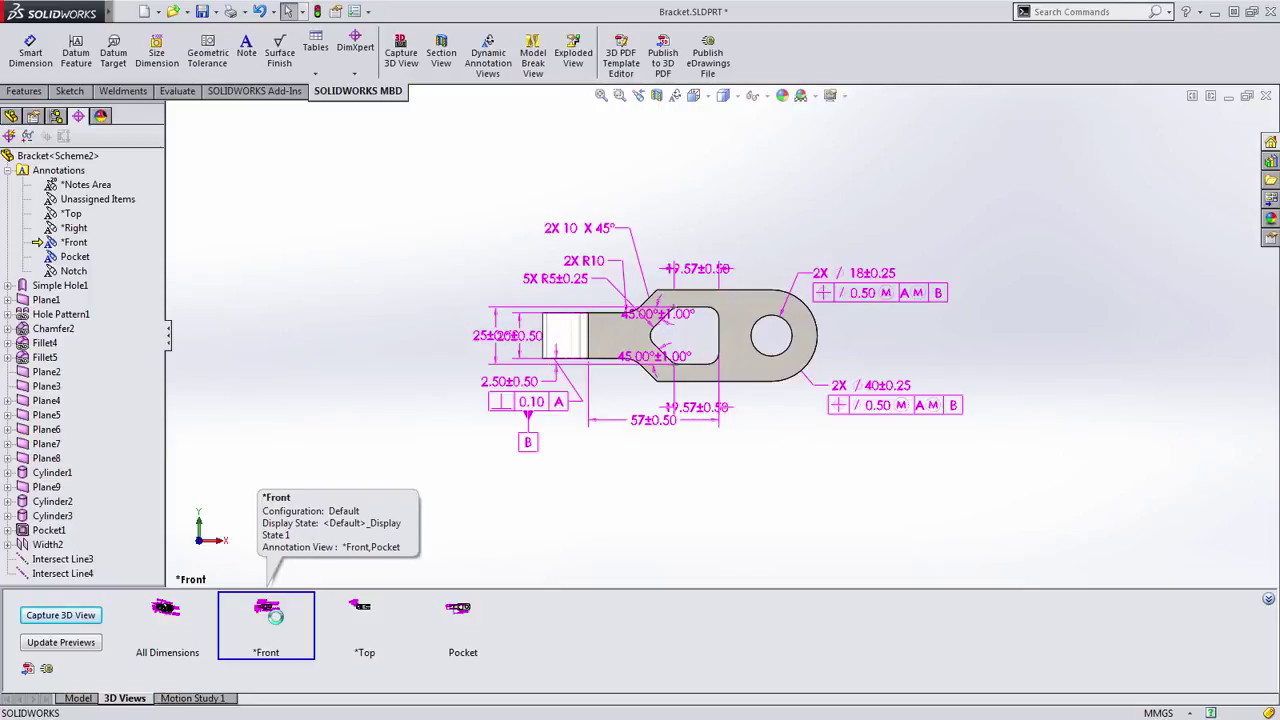
{"action": "right_click", "coordinate": [275, 616]}
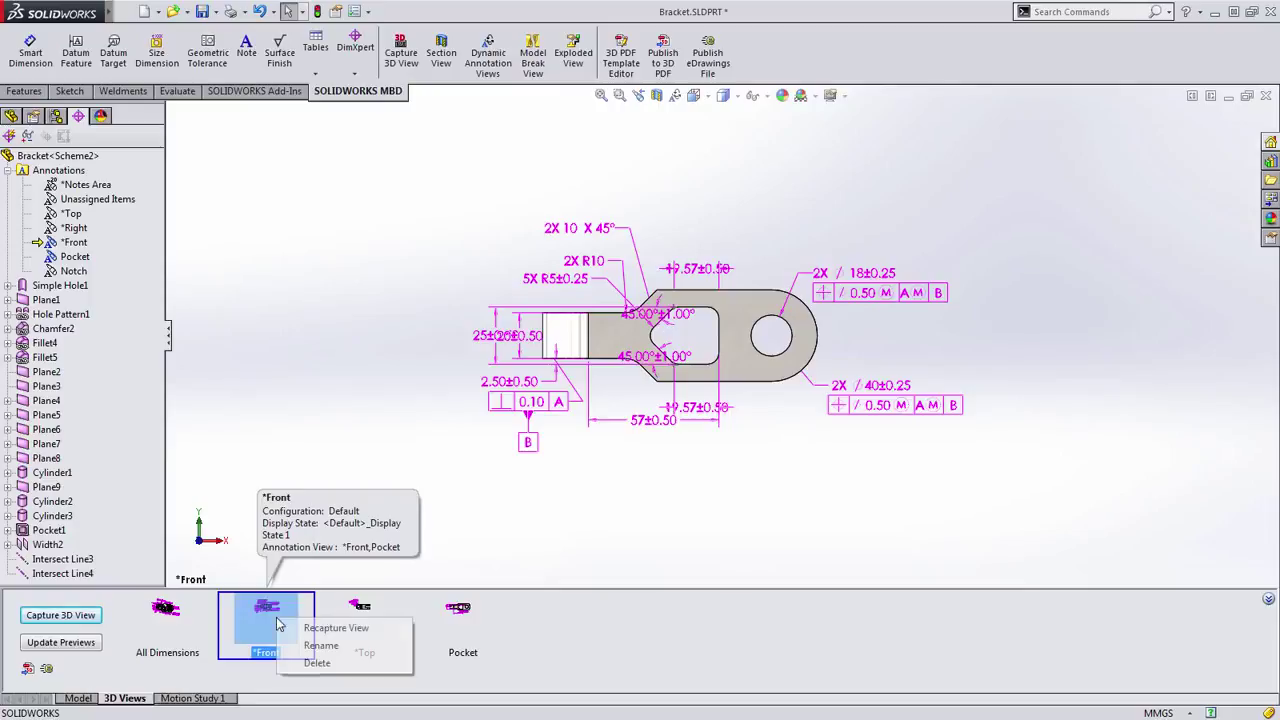
{"action": "left_click", "coordinate": [330, 628]}
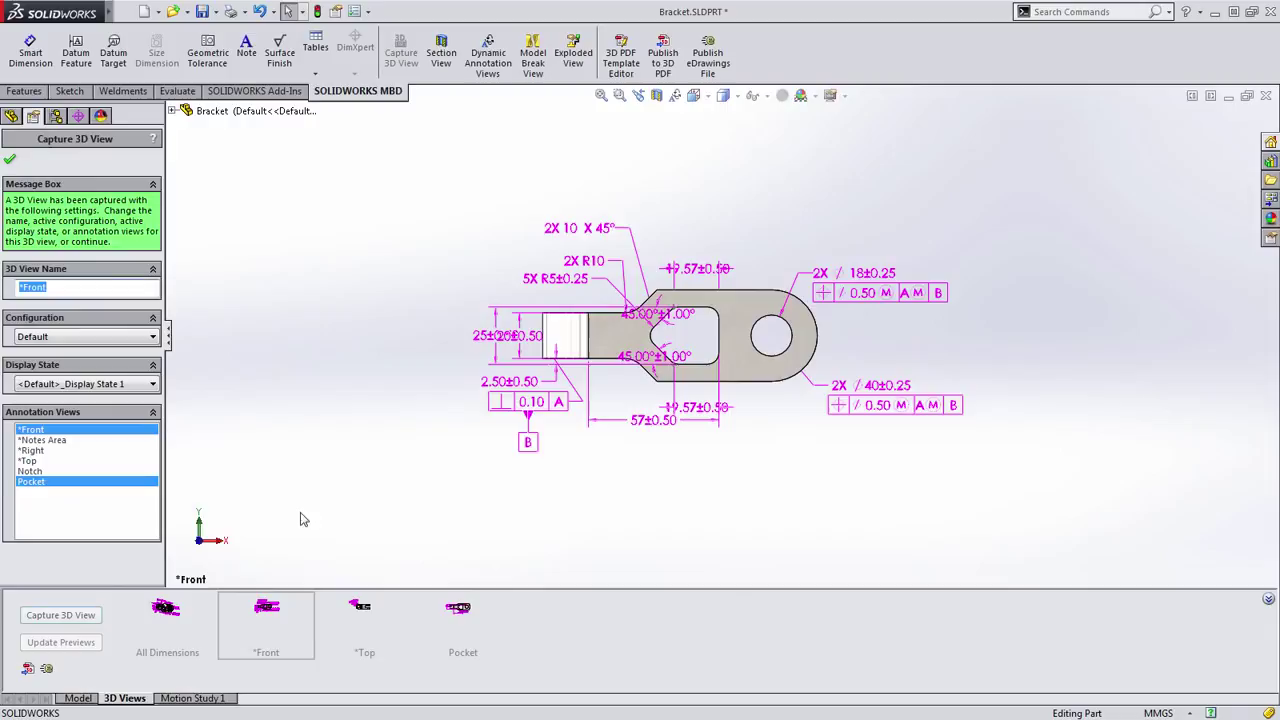
{"action": "left_click", "coordinate": [33, 483]}
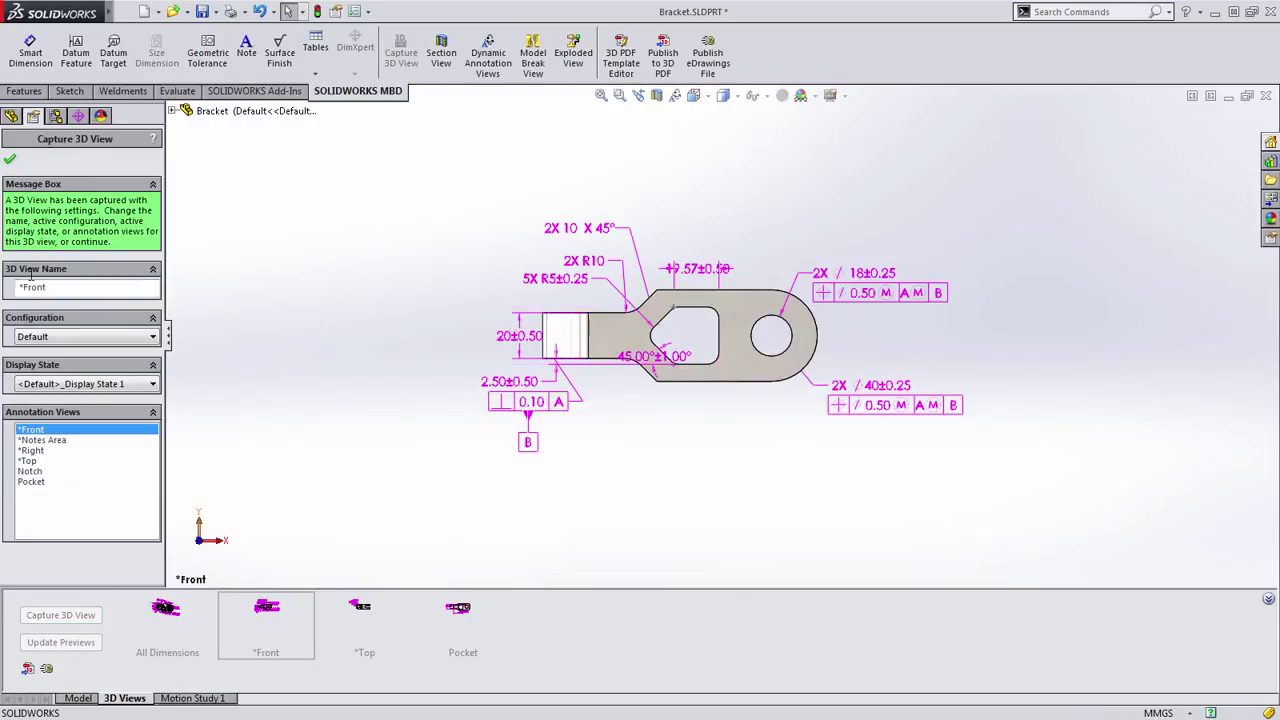
{"action": "left_click", "coordinate": [10, 159]}
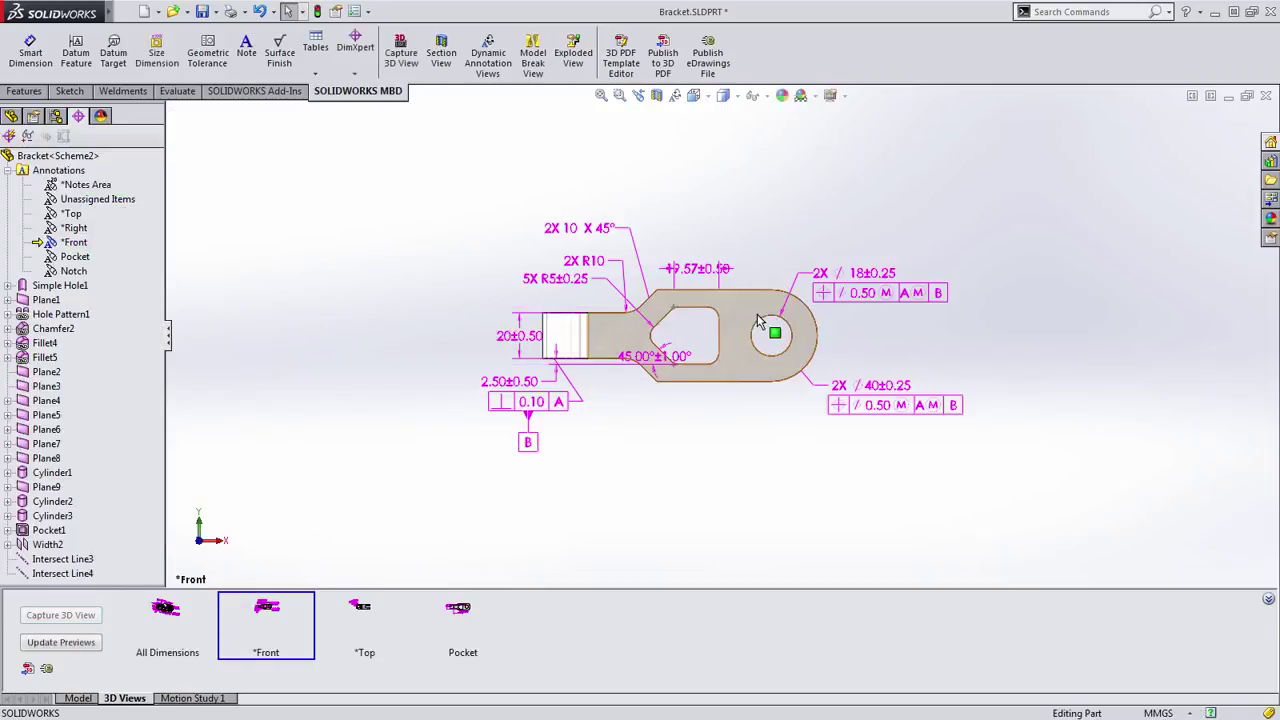
Reassign the 2.50±0.50, 45°, 19.57 and 5X R5±0.25 dimensions to the Pocket annotation view
{"action": "scroll", "coordinate": [760, 322], "scroll_direction": "up", "scroll_amount": 2}
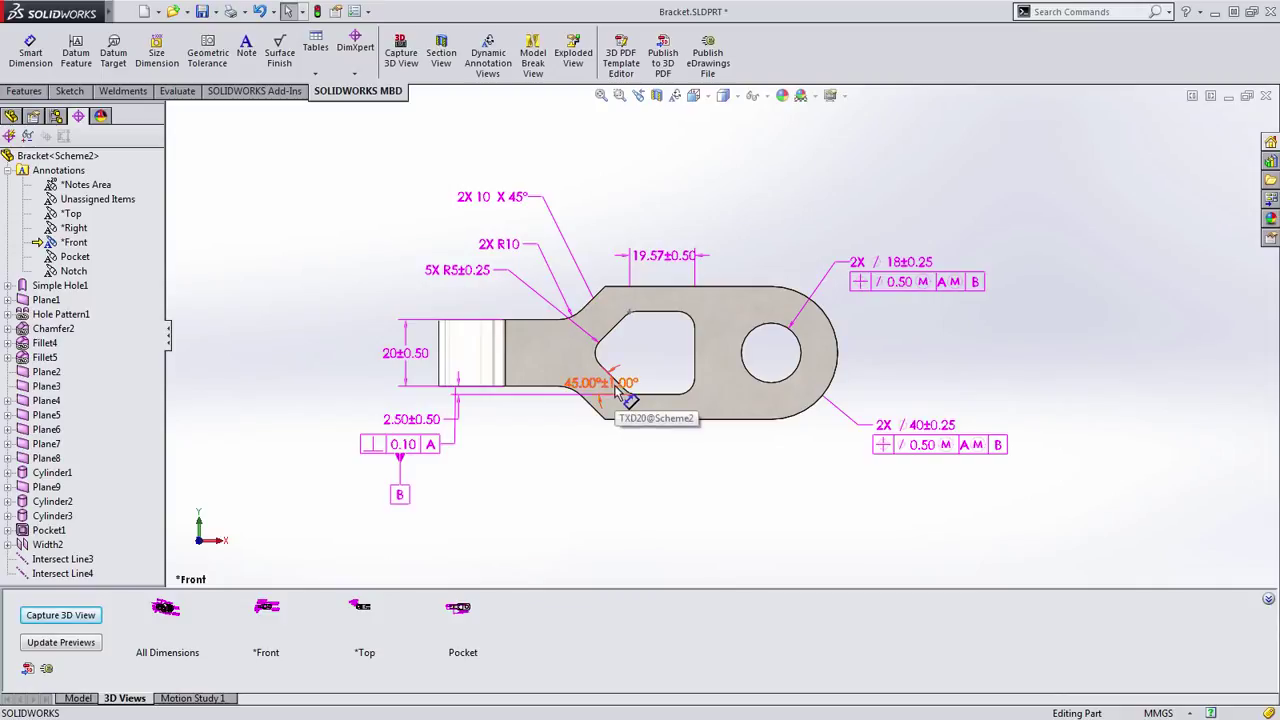
{"action": "left_click", "coordinate": [419, 422]}
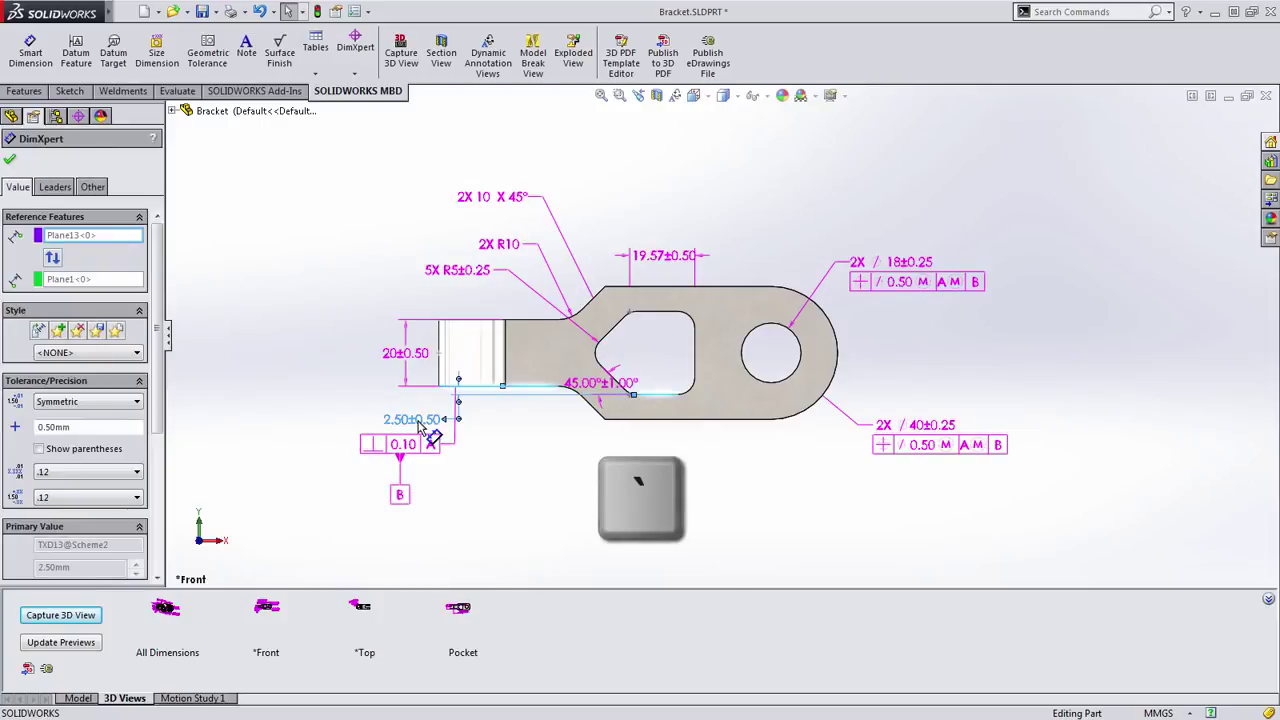
{"action": "left_click", "coordinate": [438, 426]}
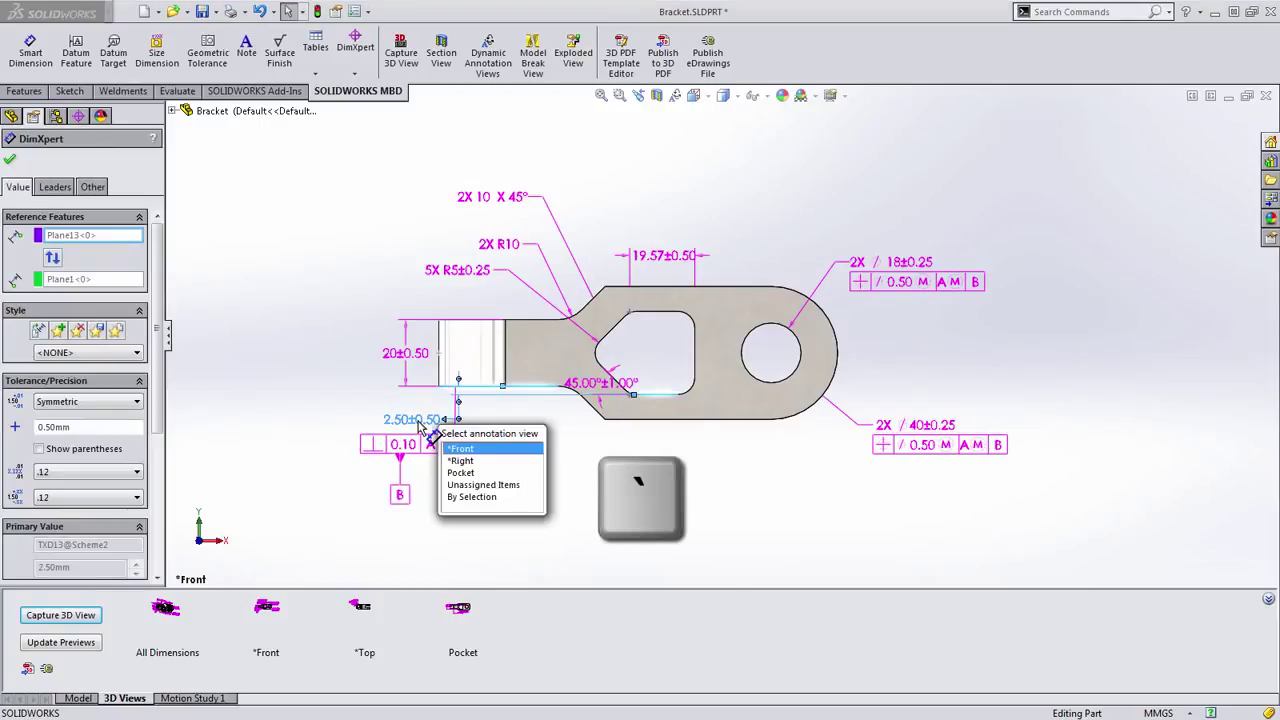
{"action": "left_click", "coordinate": [462, 472]}
{"action": "left_click", "coordinate": [600, 383]}
{"action": "left_click", "coordinate": [632, 418]}
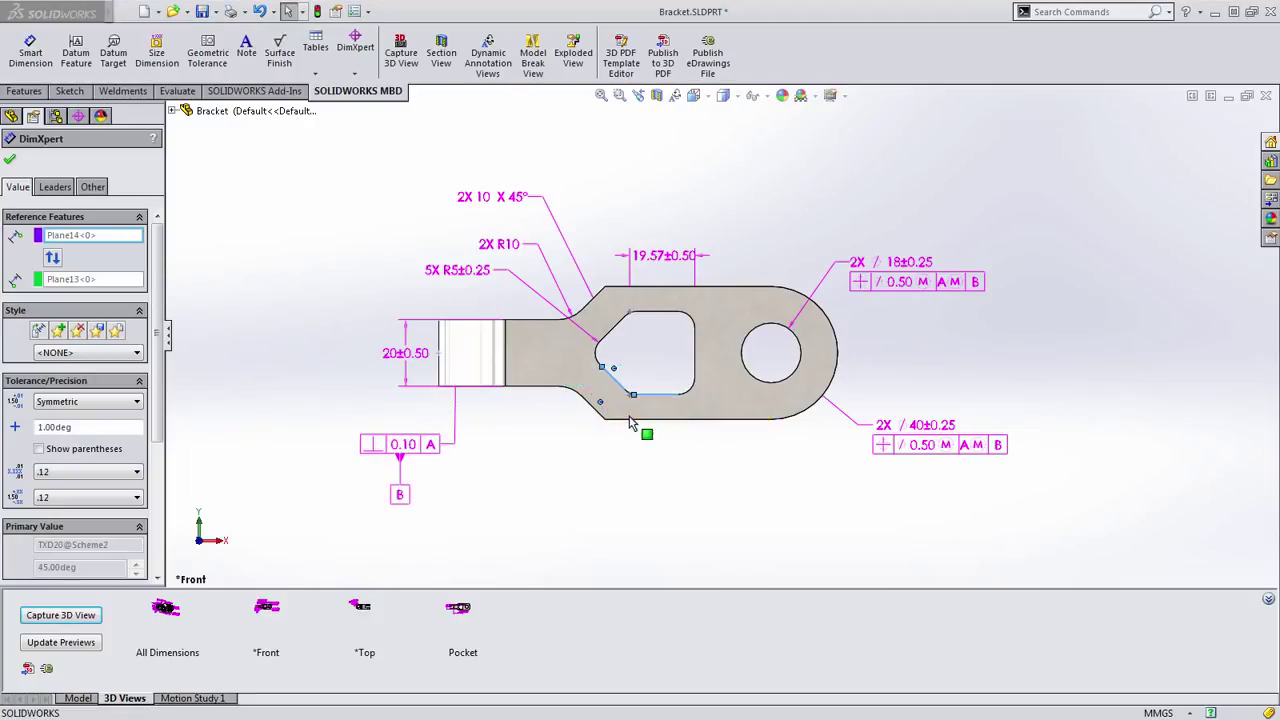
{"action": "left_click", "coordinate": [662, 256]}
{"action": "left_click", "coordinate": [712, 314]}
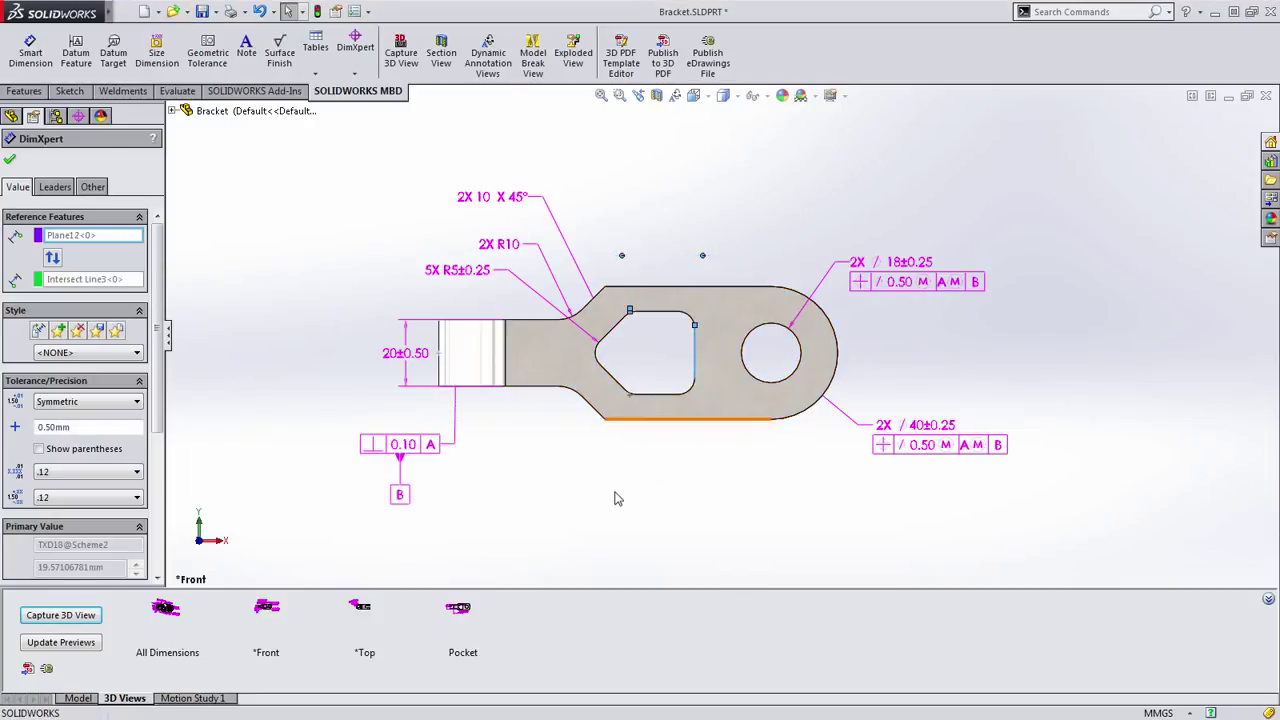
{"action": "left_click", "coordinate": [472, 278]}
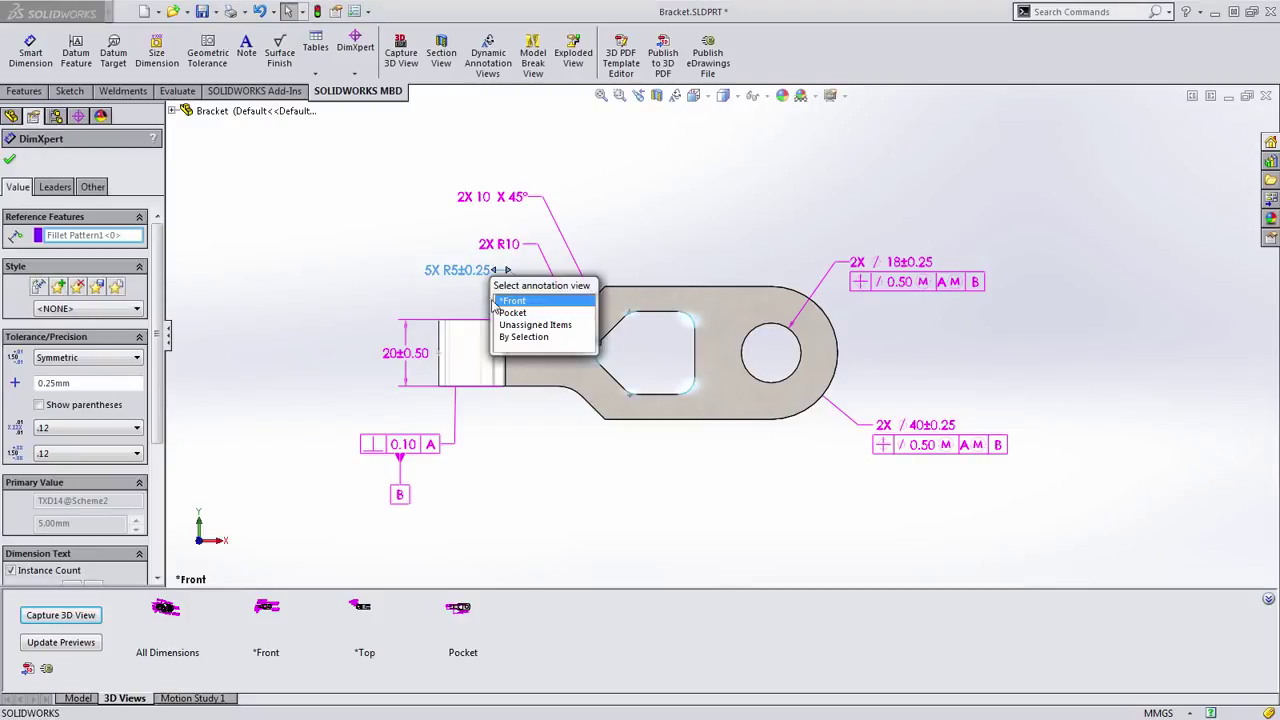
{"action": "left_click", "coordinate": [526, 318]}
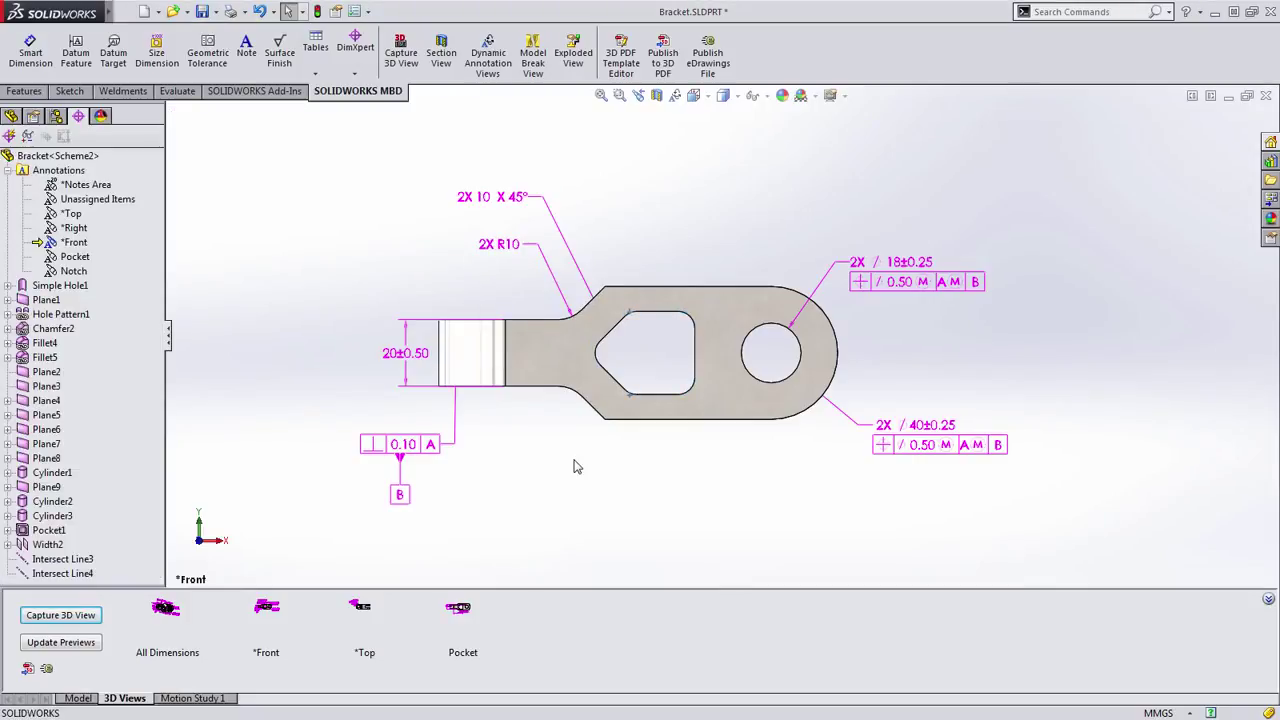
Display the Pocket 3D view and inspect its 5X R5±0.25 dimension
{"action": "left_click", "coordinate": [462, 612]}
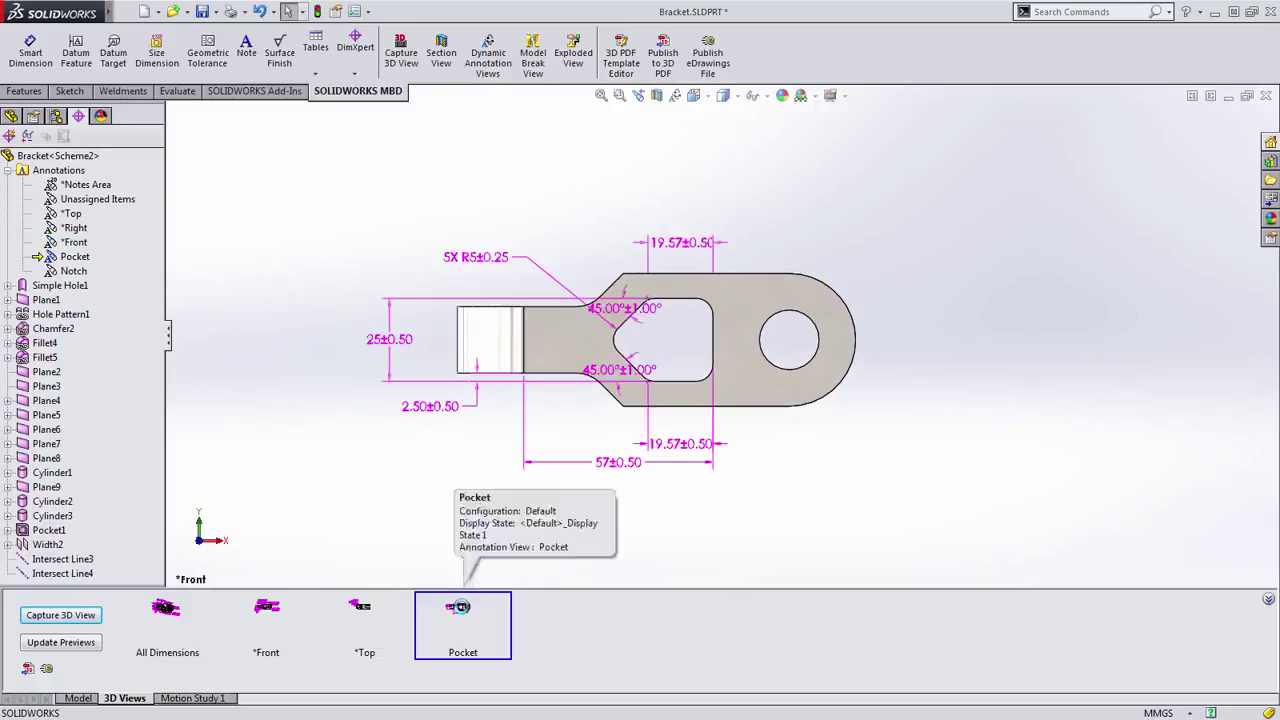
{"action": "left_click", "coordinate": [528, 277]}
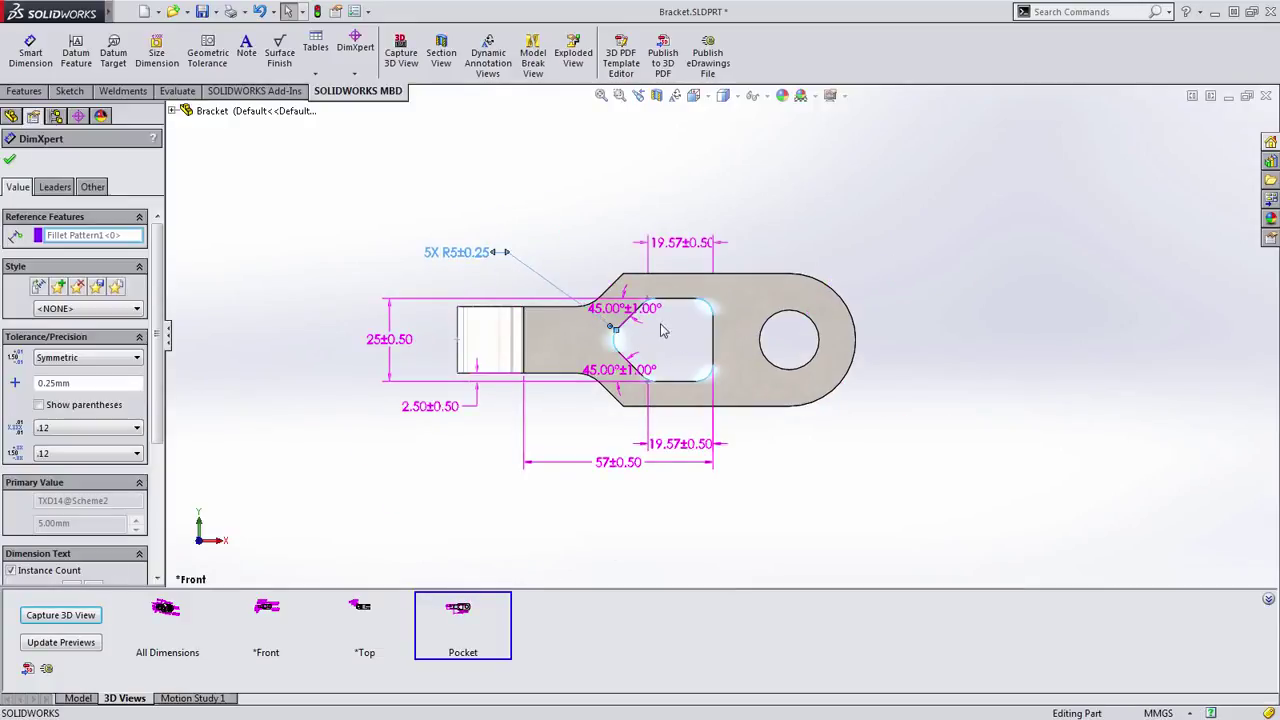
{"action": "left_click", "coordinate": [855, 525]}
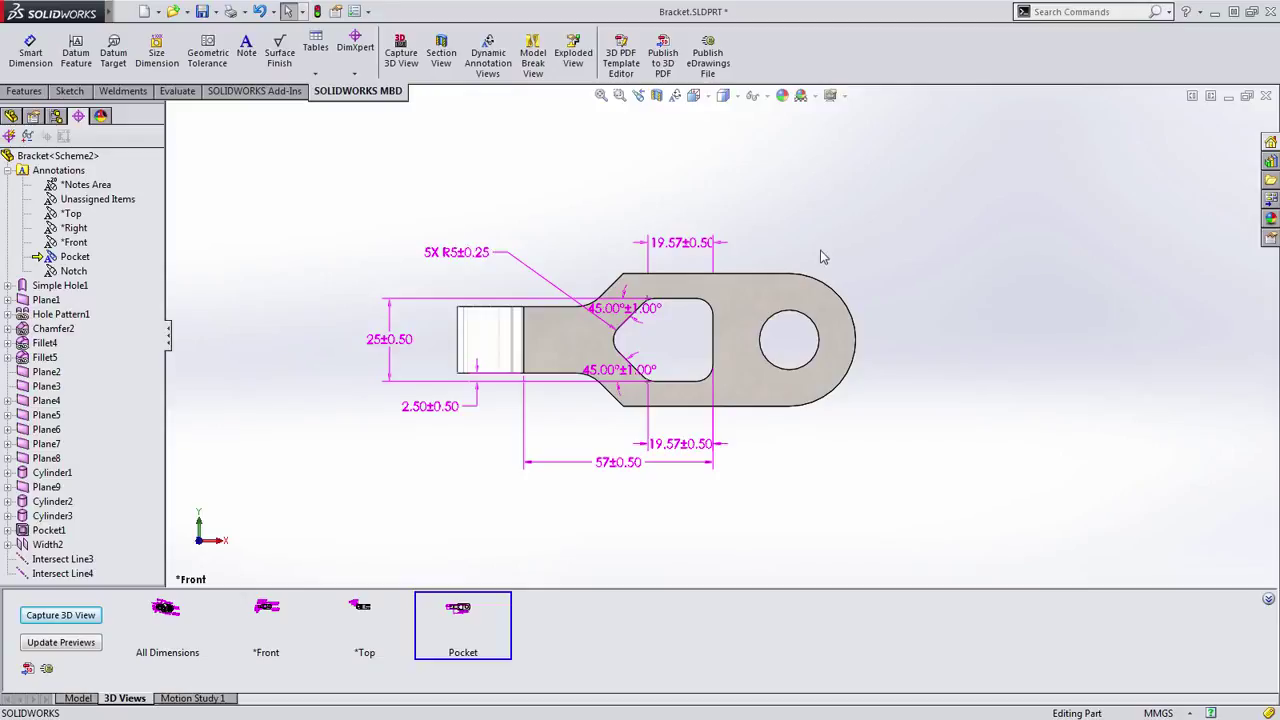
Activate and reorient to the Notch annotation view
{"action": "left_click", "coordinate": [76, 272]}
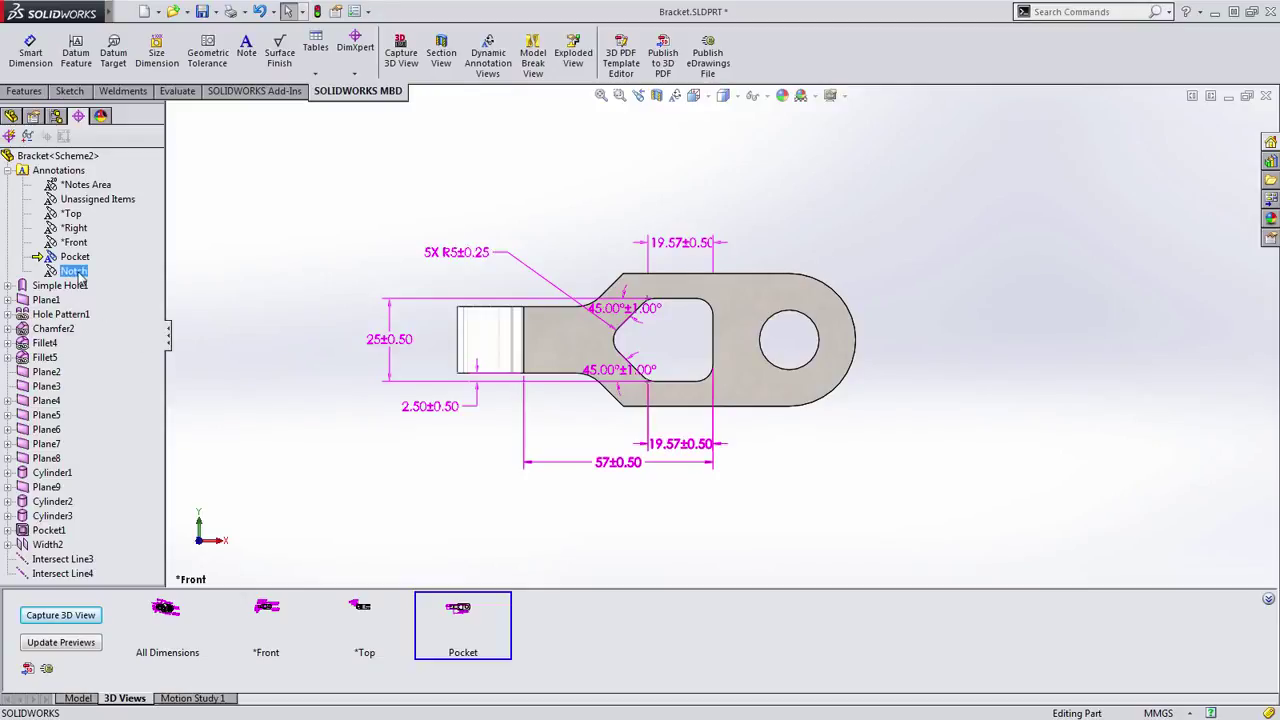
{"action": "right_click", "coordinate": [80, 277]}
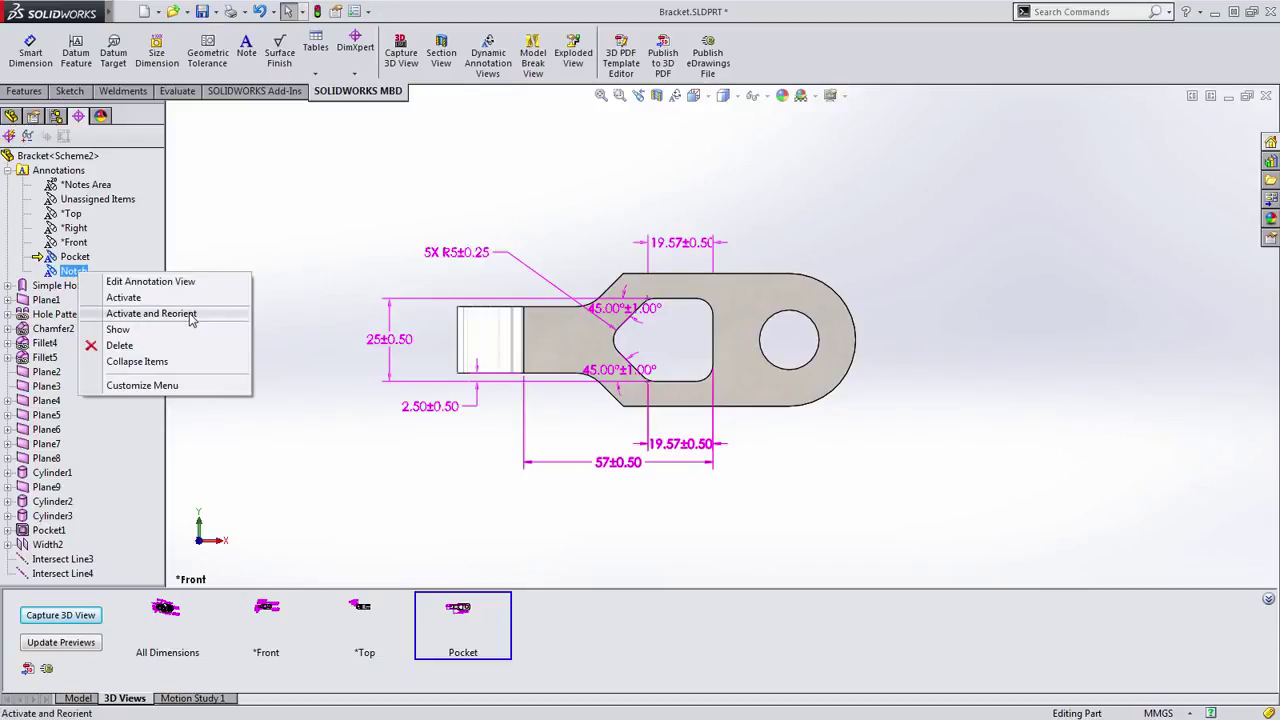
{"action": "left_click", "coordinate": [151, 313]}
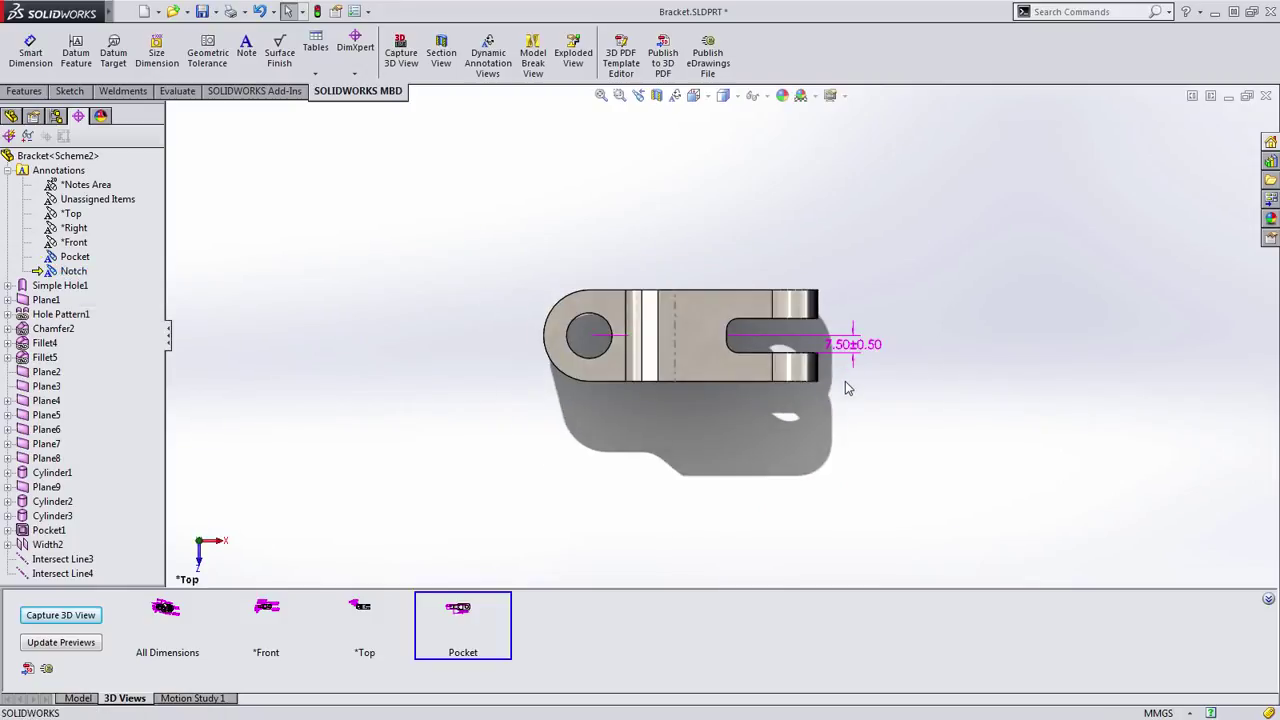
Capture a Notch 3D view with Pocket deselected so only Notch annotations remain
{"action": "left_click", "coordinate": [82, 619]}
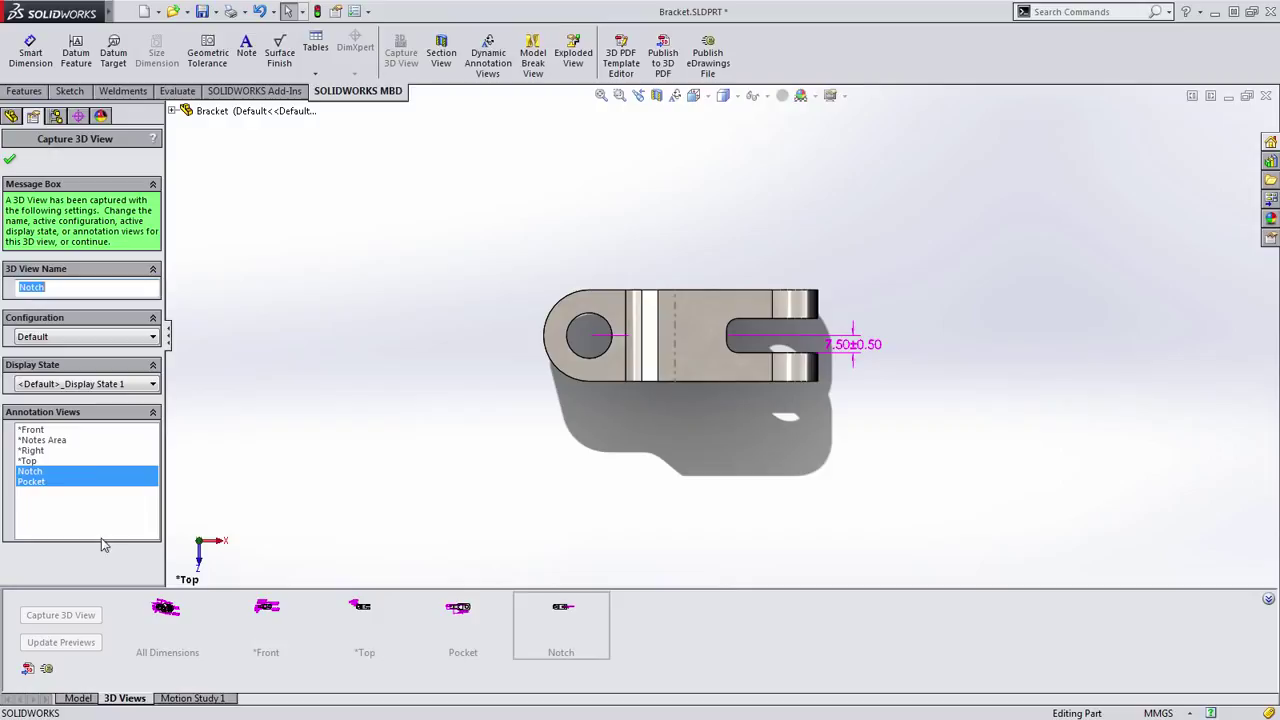
{"action": "left_click", "coordinate": [30, 482]}
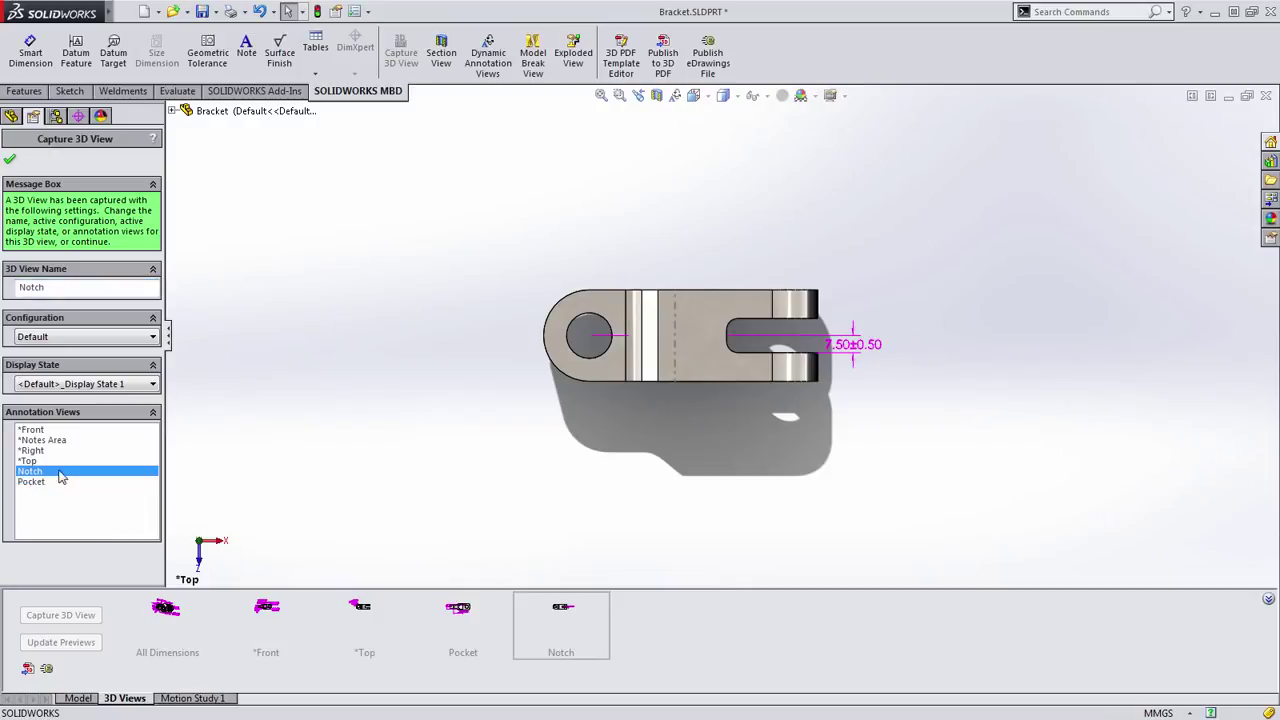
{"action": "left_click", "coordinate": [10, 159]}
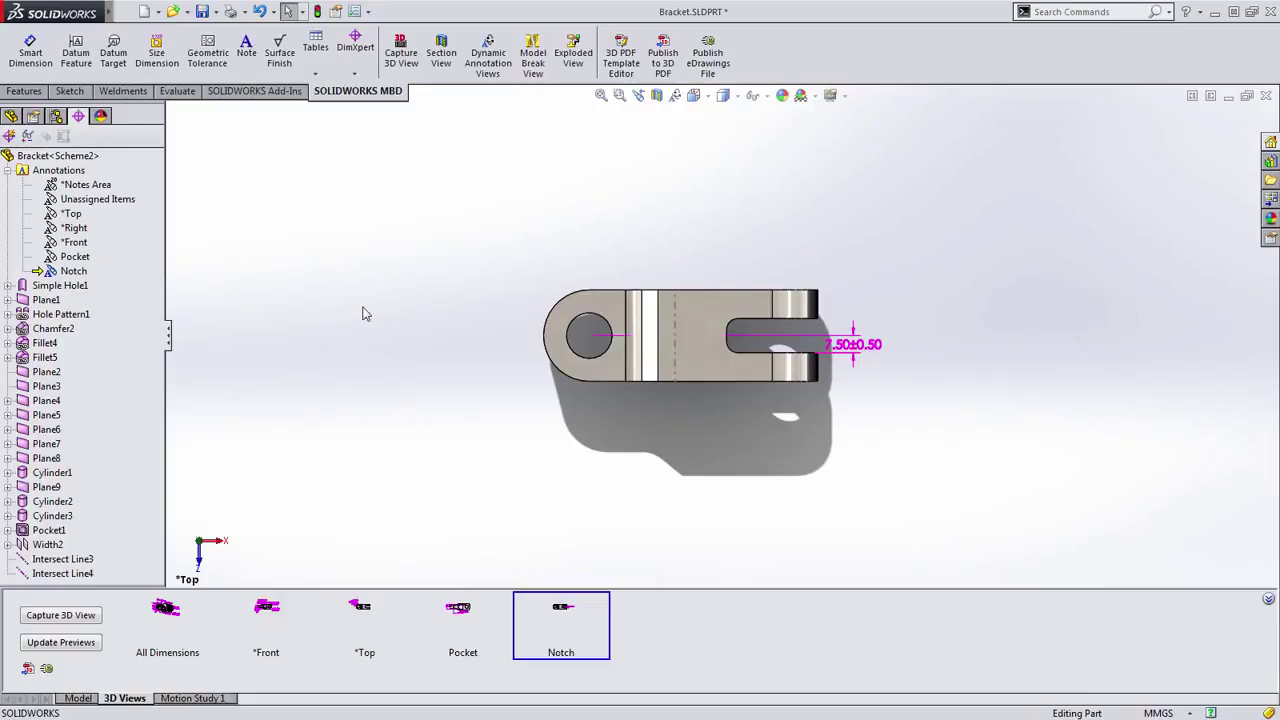
From the *Top view, move the 15±0.25 and 60±0.50 dimensions into Notch, then activate Notch
{"action": "left_click", "coordinate": [98, 203]}
{"action": "left_click", "coordinate": [75, 228]}
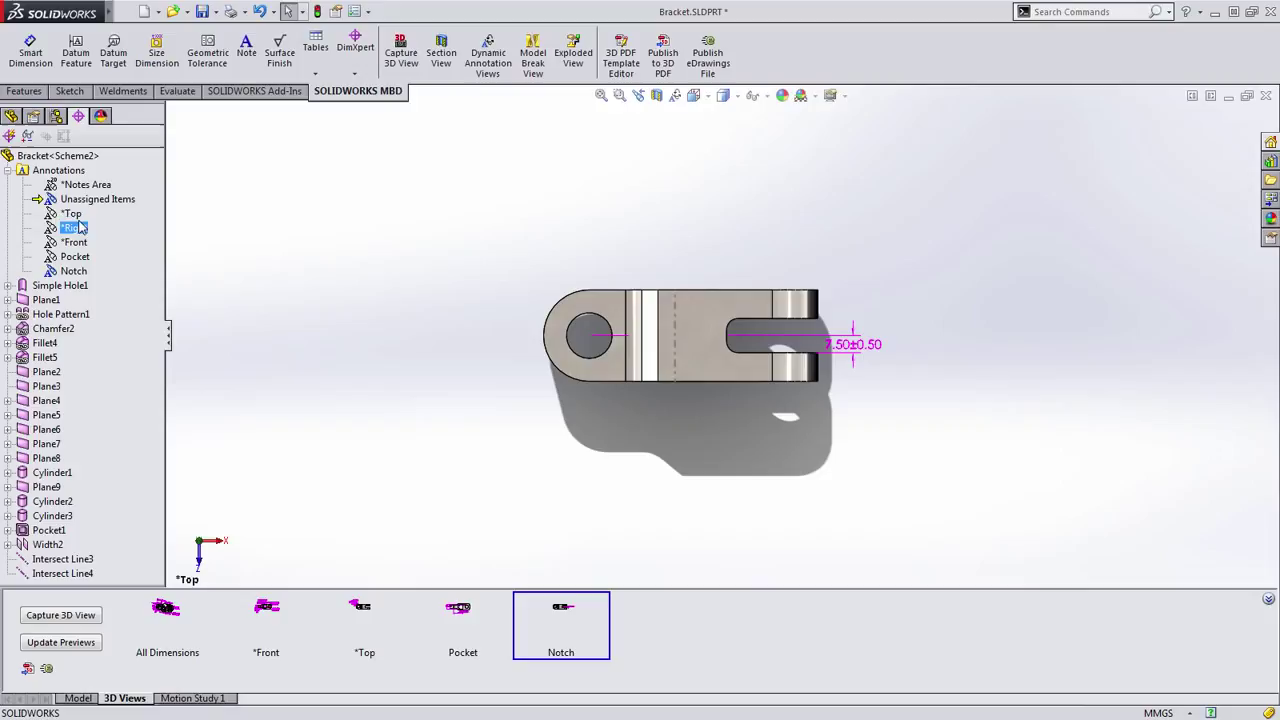
{"action": "left_click", "coordinate": [74, 214]}
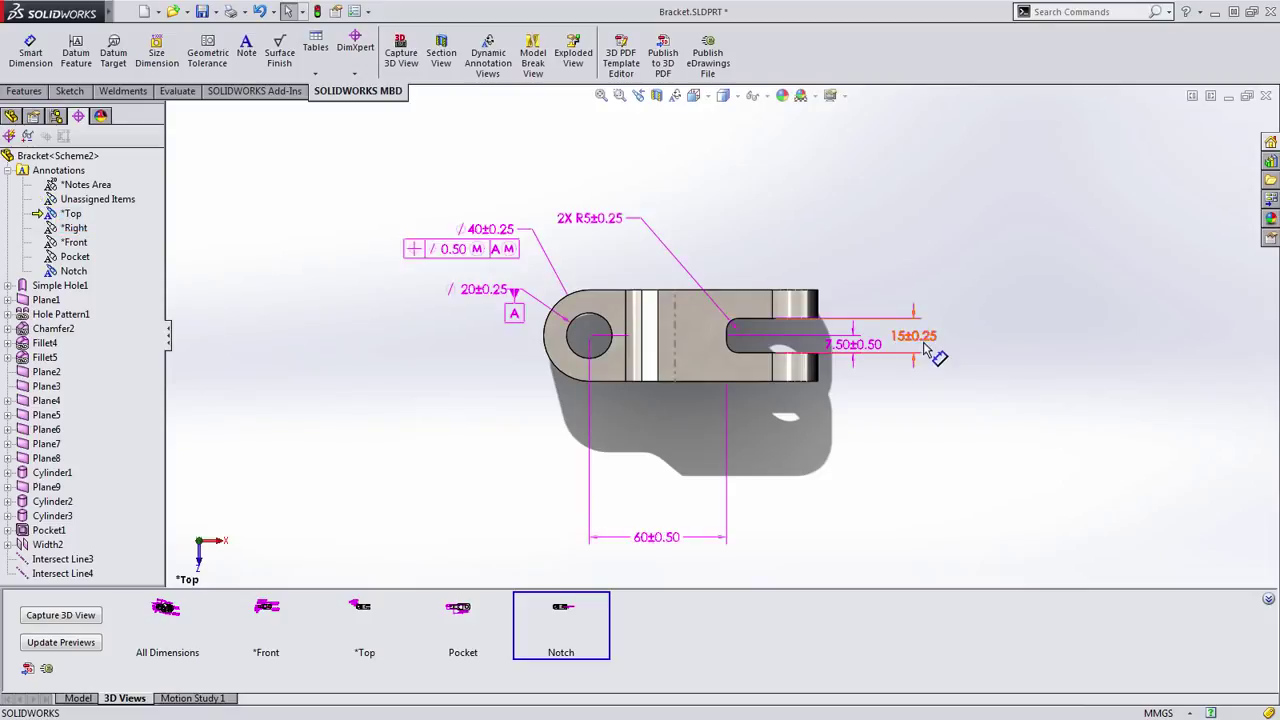
{"action": "left_click", "coordinate": [925, 348]}
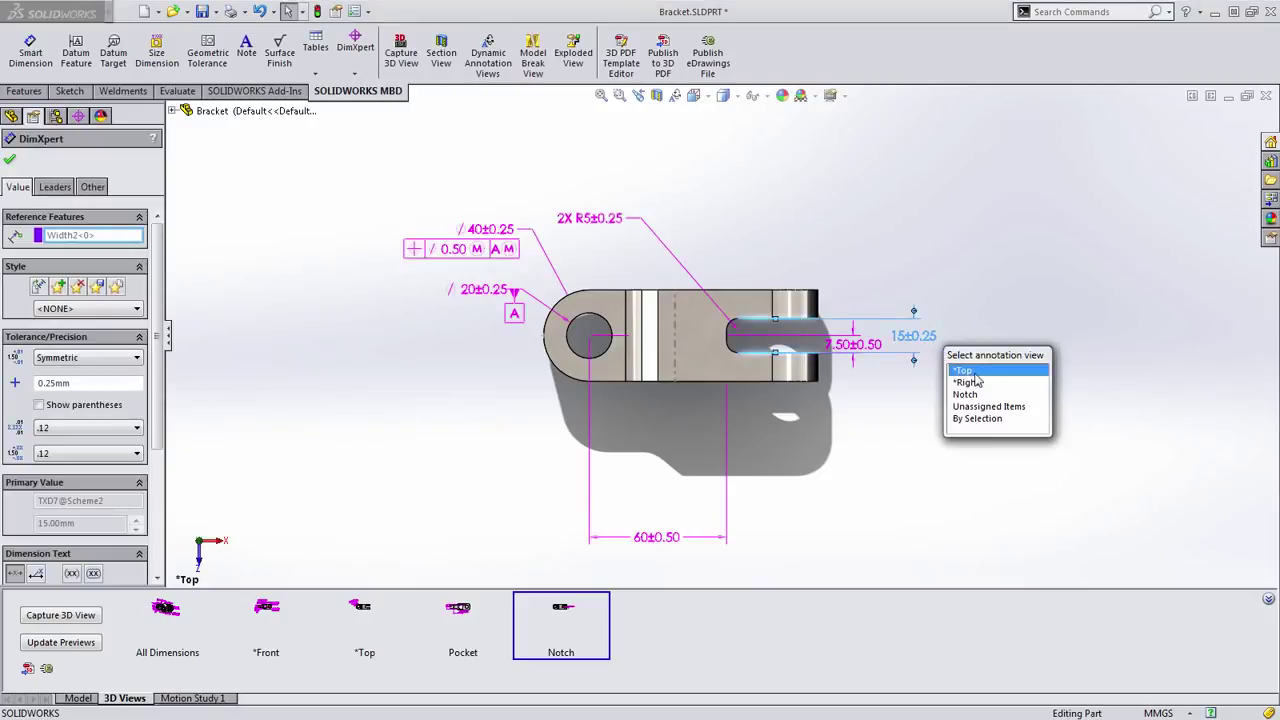
{"action": "left_click", "coordinate": [979, 396]}
{"action": "left_click", "coordinate": [660, 540]}
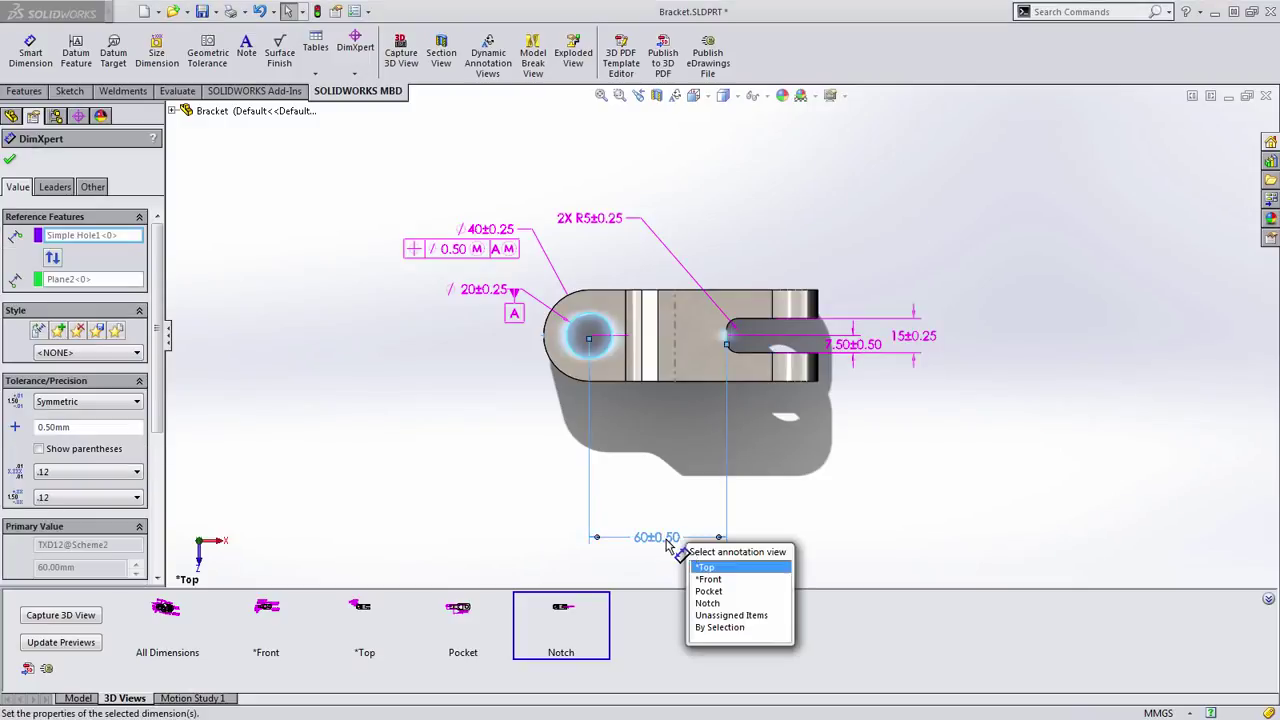
{"action": "left_click", "coordinate": [709, 592]}
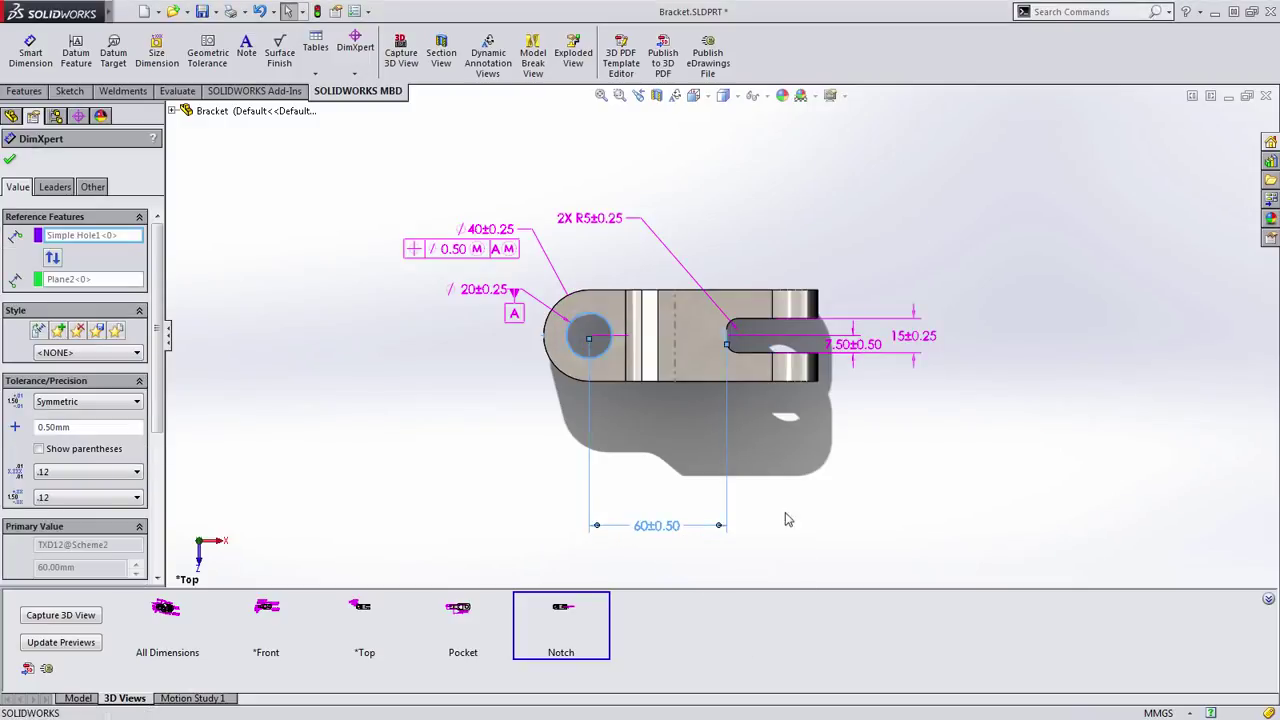
{"action": "double_click", "coordinate": [561, 618]}
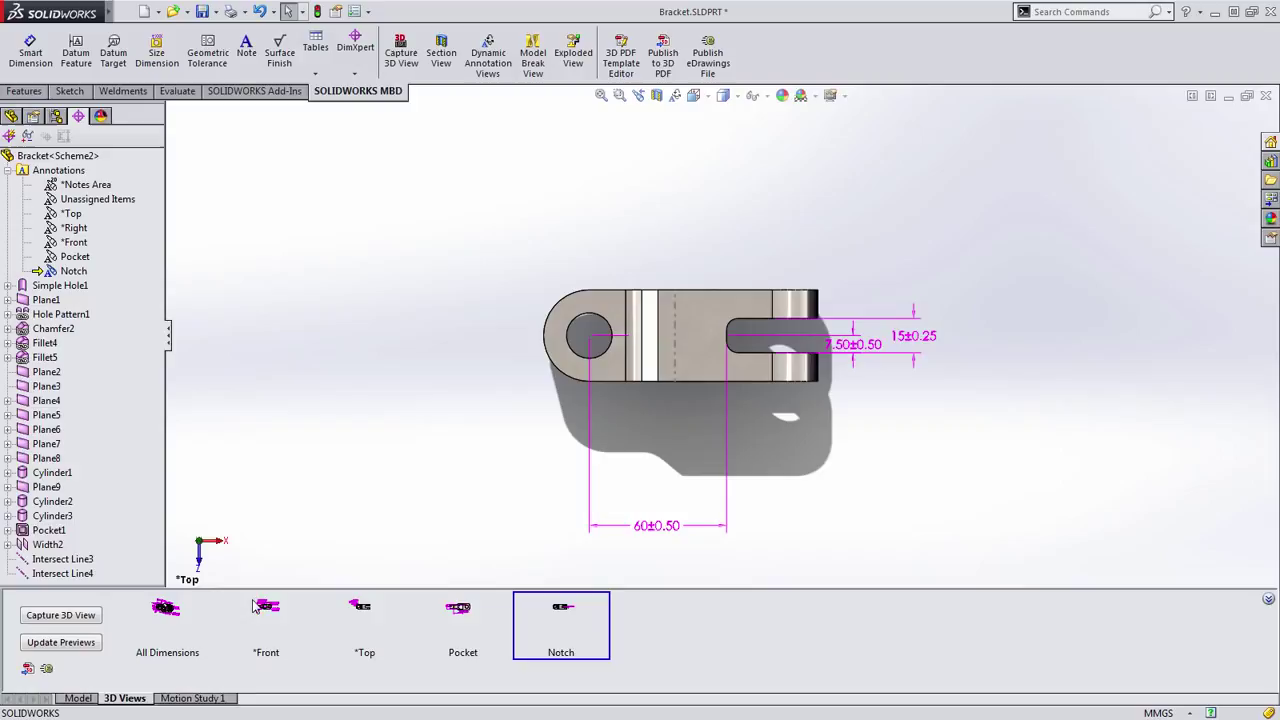
Show the All Dimensions view and start a 3D PDF publish with Template A4 Landscape
{"action": "double_click", "coordinate": [166, 615]}
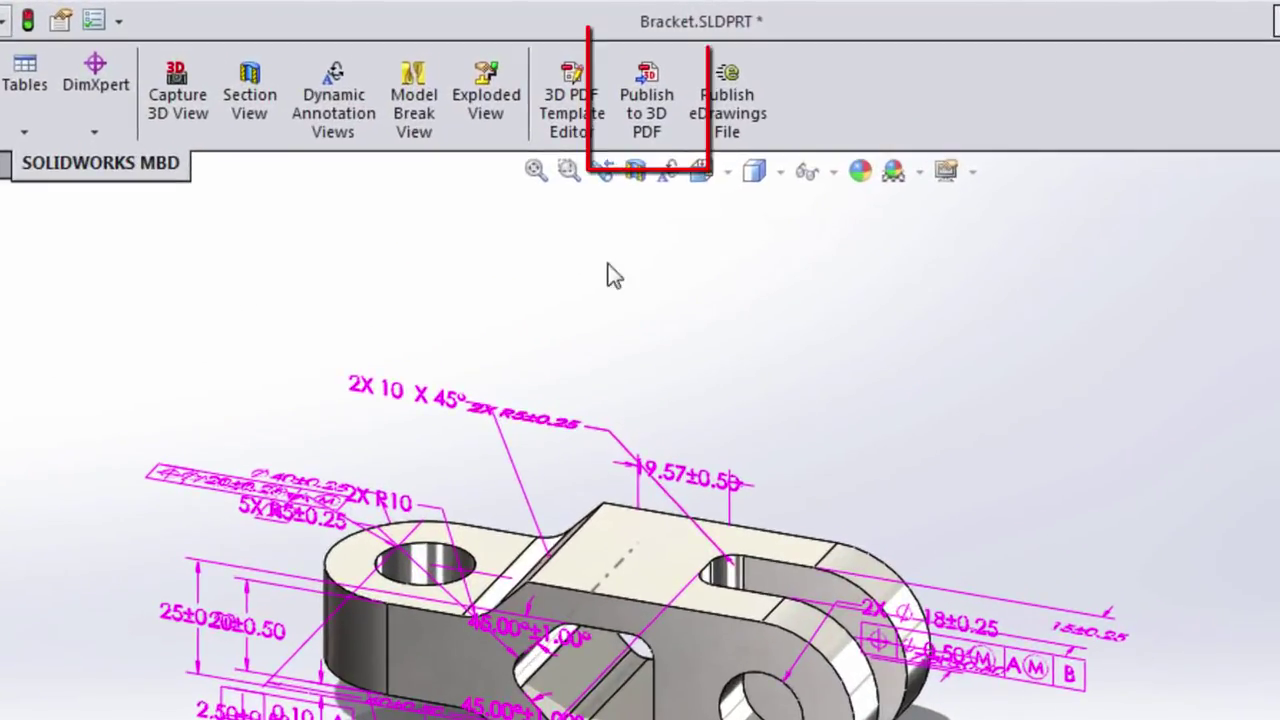
{"action": "left_click", "coordinate": [632, 112]}
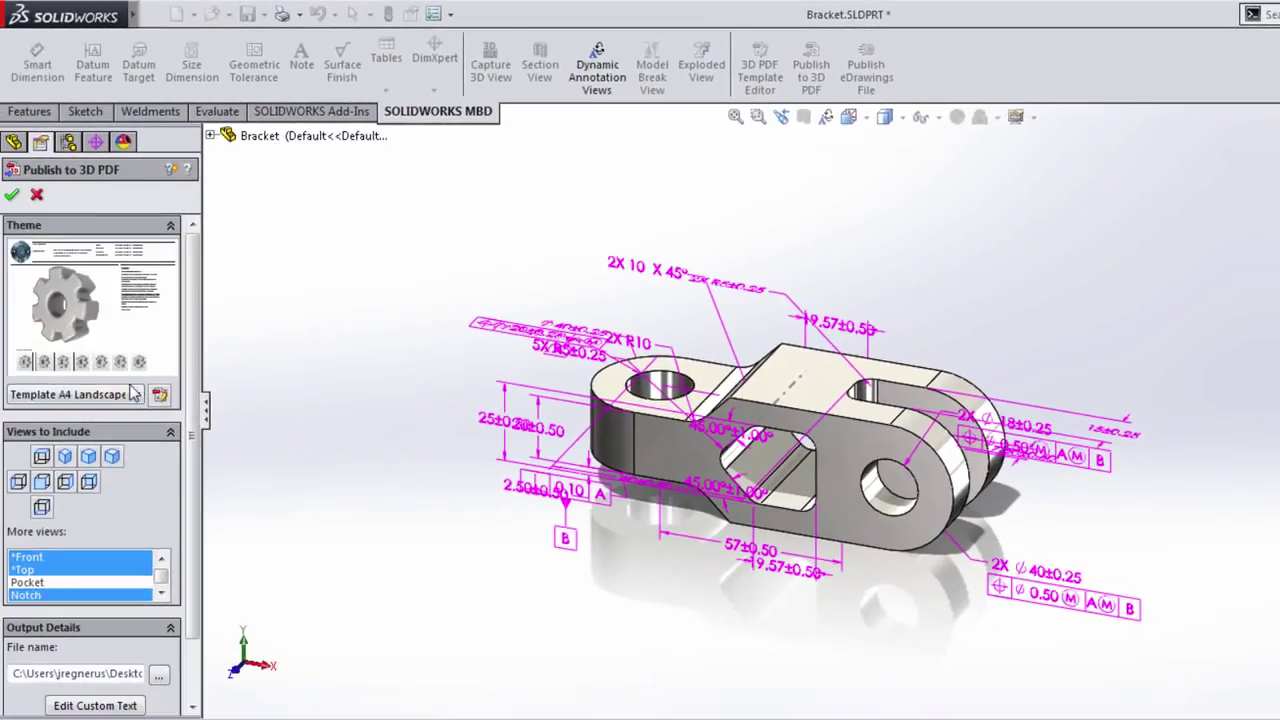
{"action": "left_click", "coordinate": [127, 393]}
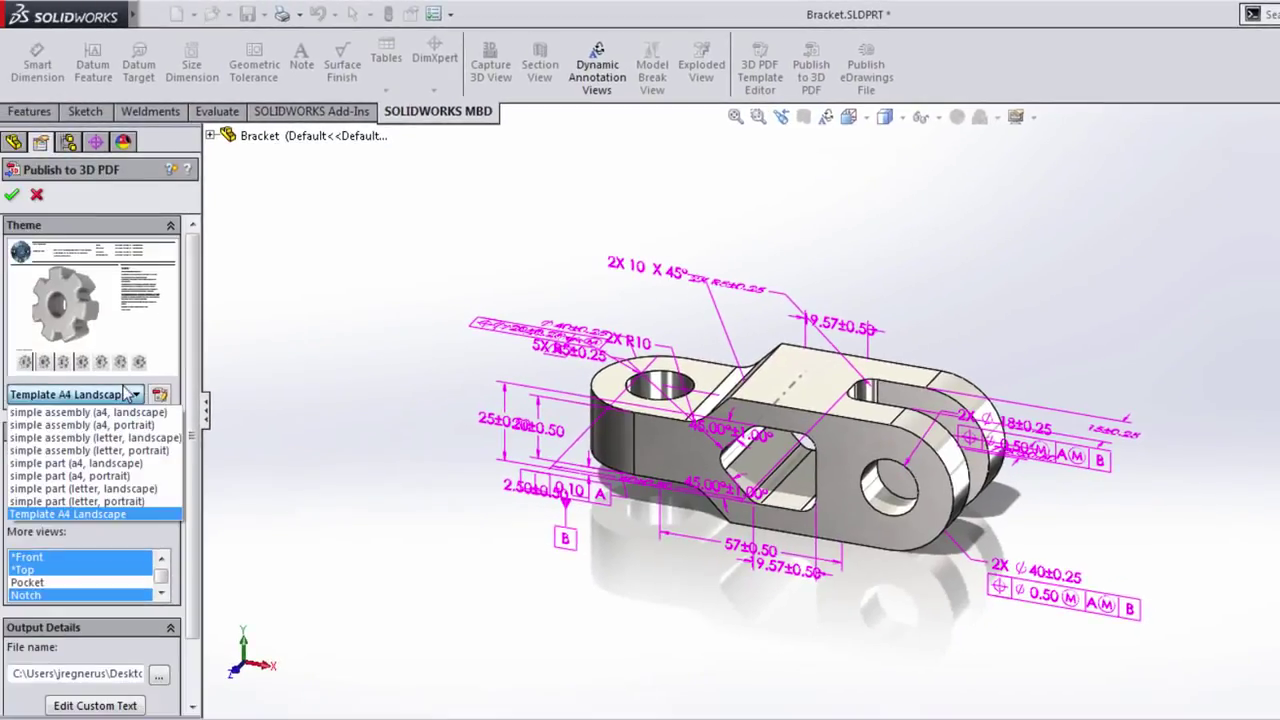
{"action": "left_click", "coordinate": [127, 393]}
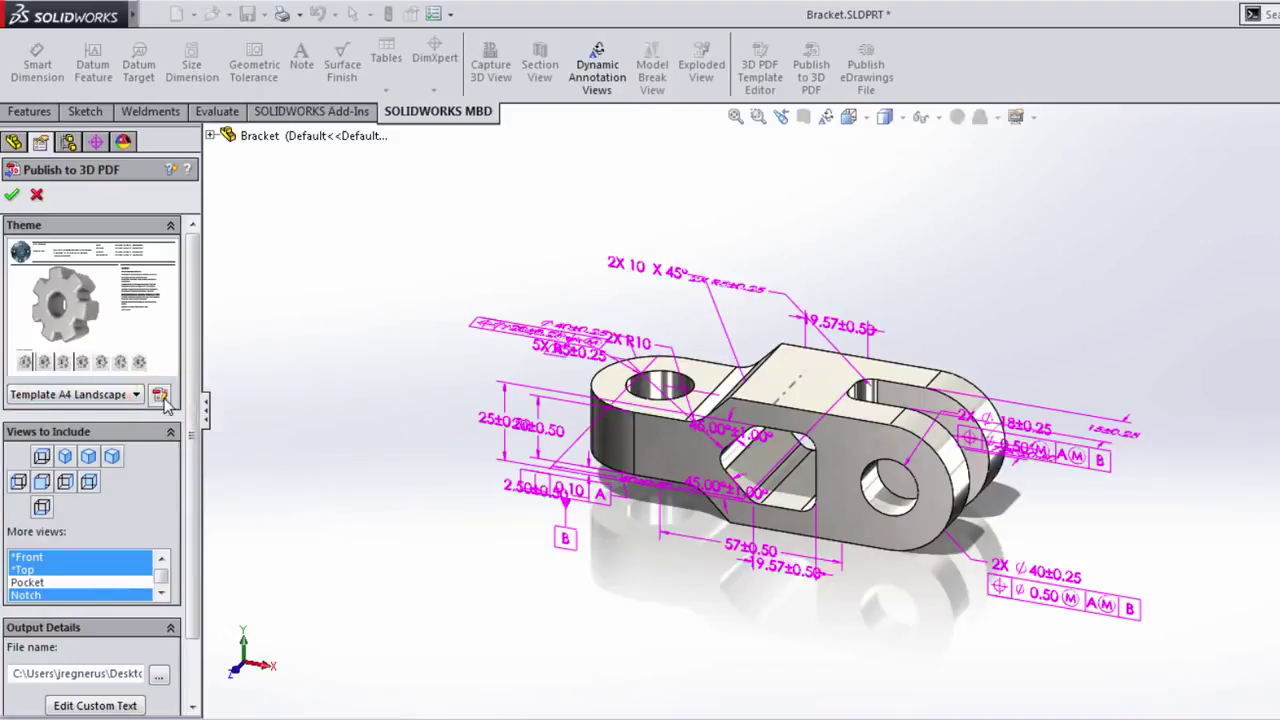
Include the *Front, *Top, Pocket and Notch views in the 3D PDF
{"action": "left_click", "coordinate": [55, 583]}
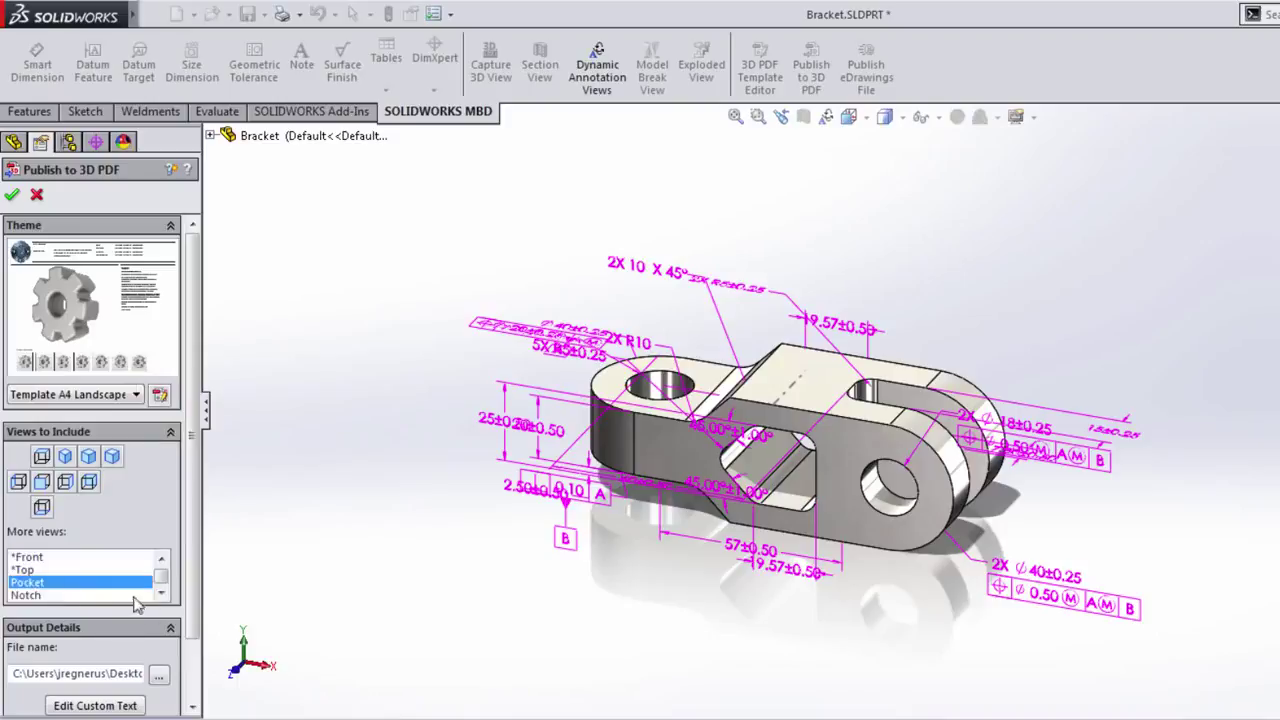
{"action": "scroll", "coordinate": [163, 576], "scroll_direction": "up", "scroll_amount": 2}
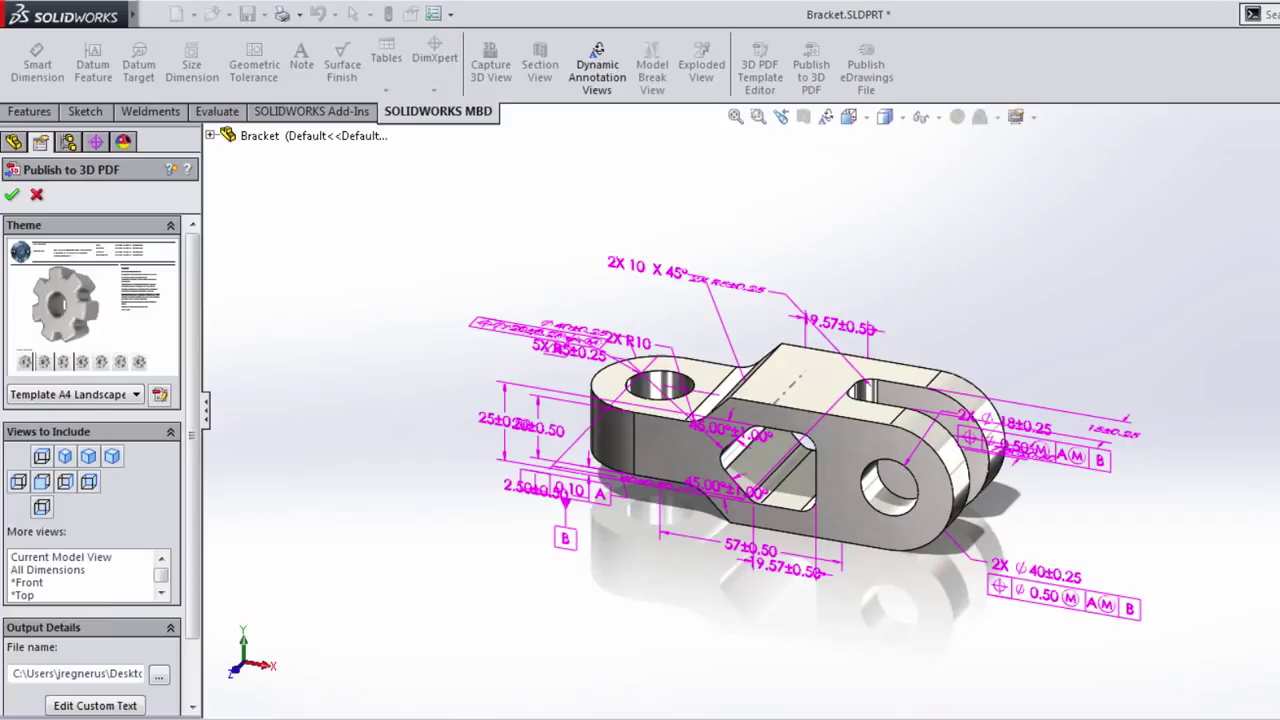
{"action": "left_click", "coordinate": [45, 569]}
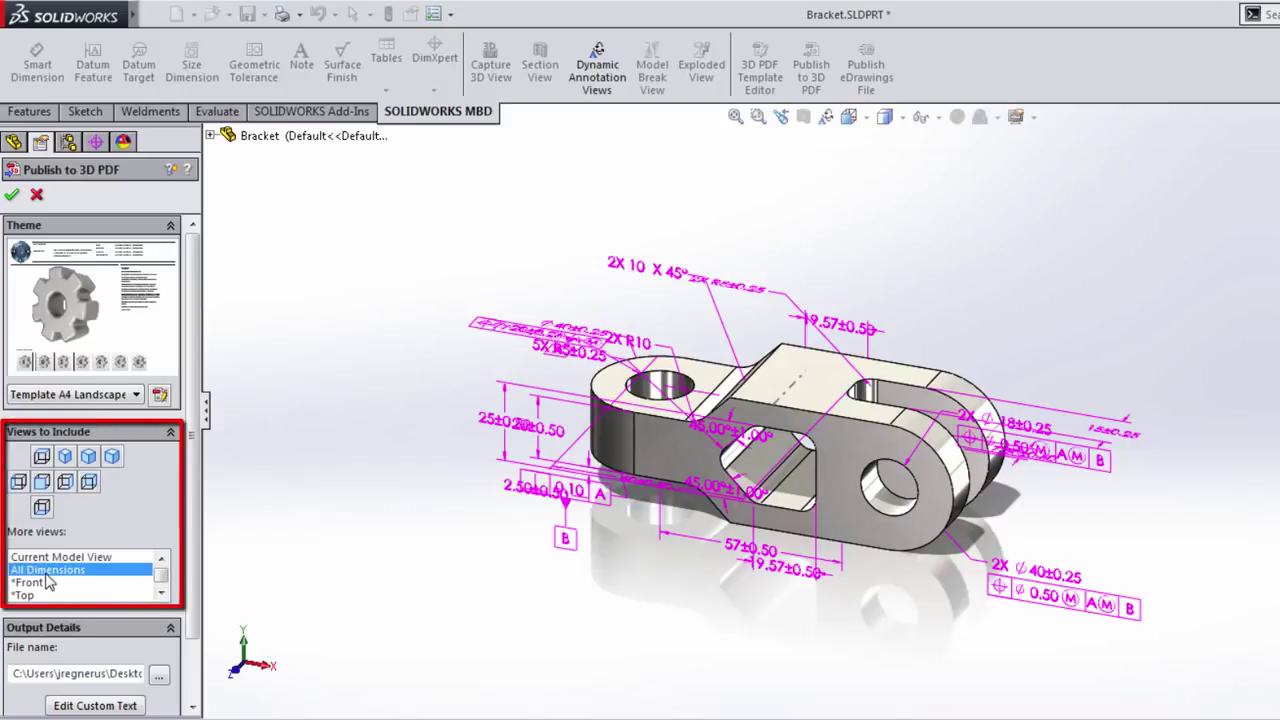
{"action": "scroll", "coordinate": [47, 582], "scroll_direction": "down", "scroll_amount": 2}
{"action": "left_click", "coordinate": [33, 594], "text": "shift"}
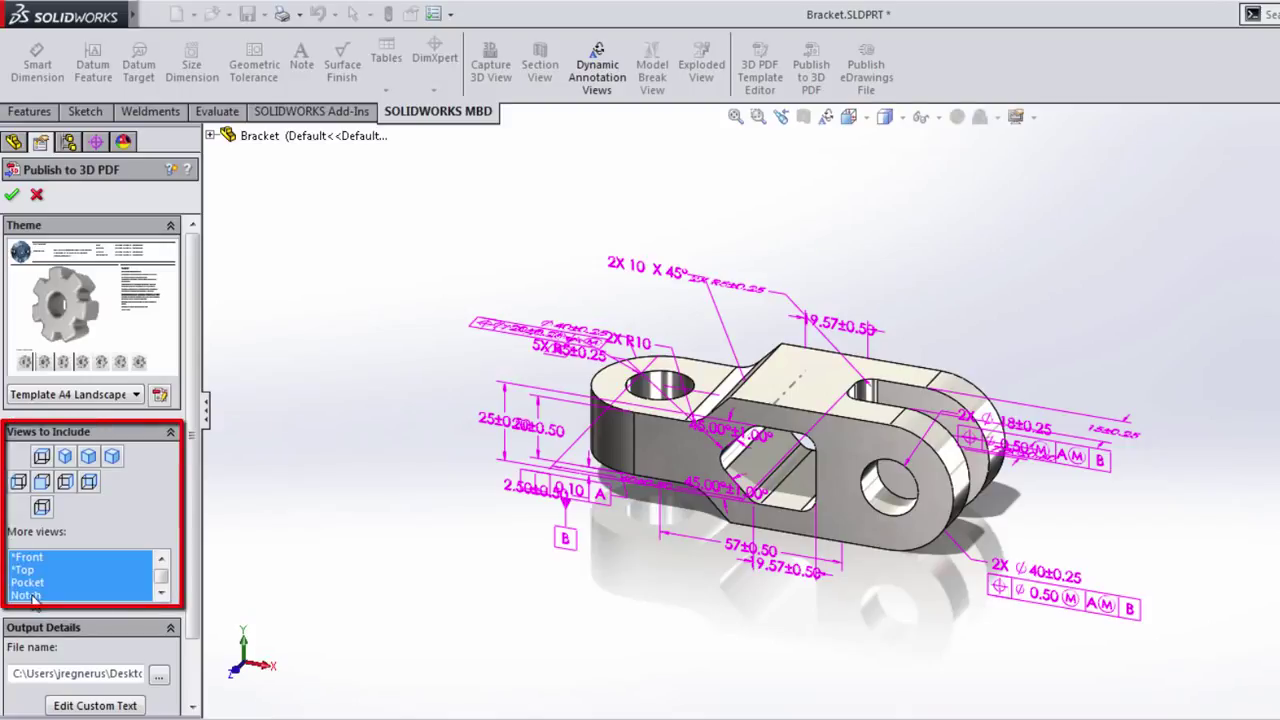
{"action": "scroll", "coordinate": [90, 625], "scroll_direction": "down", "scroll_amount": 3}
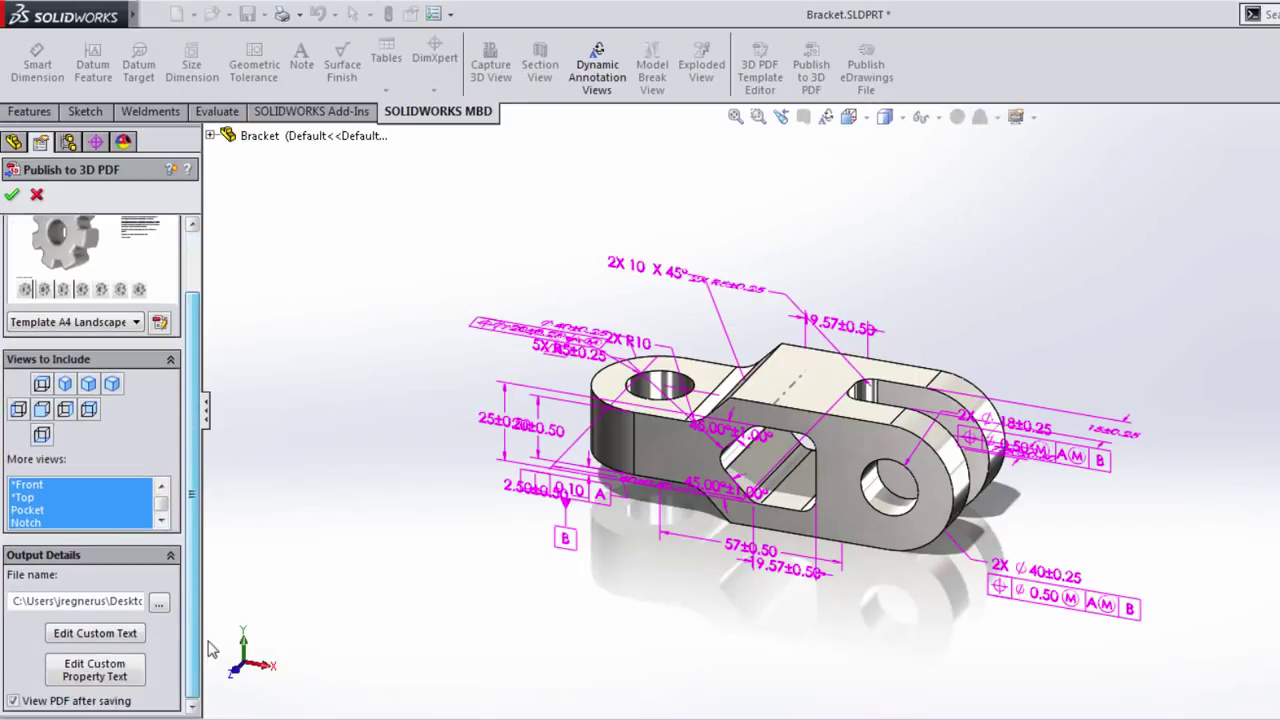
Enter 'Machined Bracket' as the PDF description custom text, then review the custom property values
{"action": "left_click", "coordinate": [95, 634]}
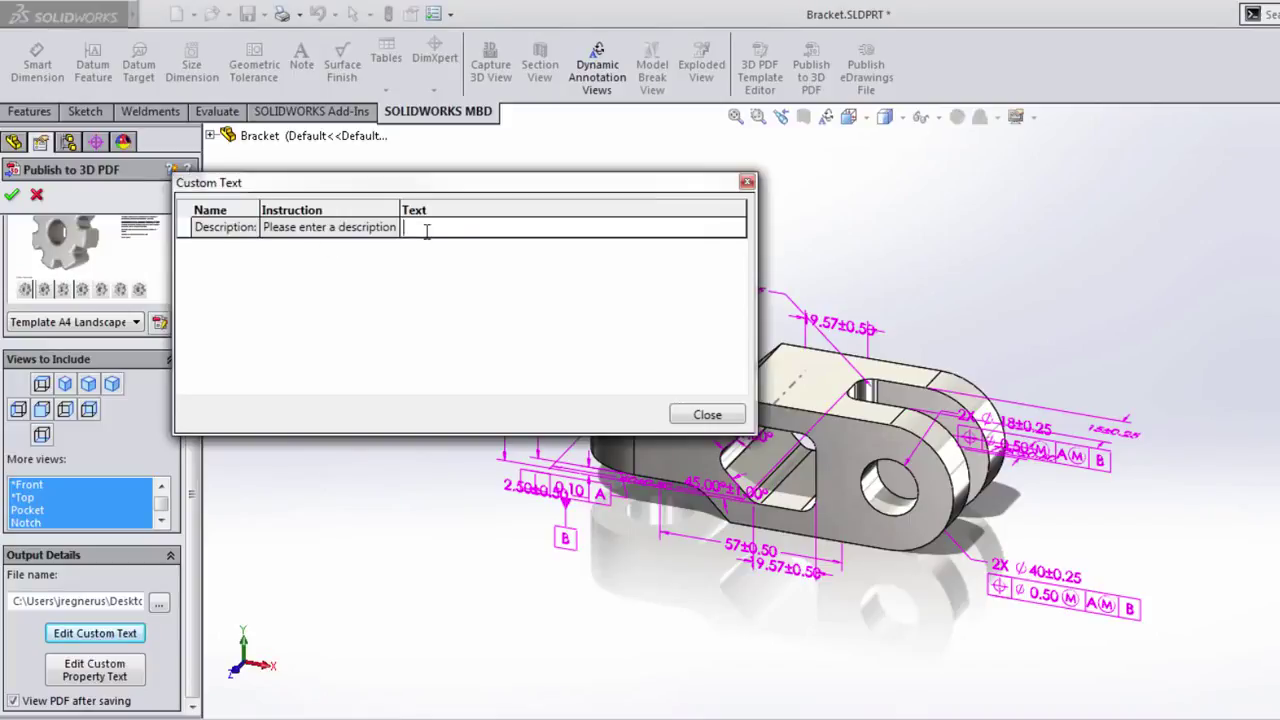
{"action": "type", "text": "Machined Bracket"}
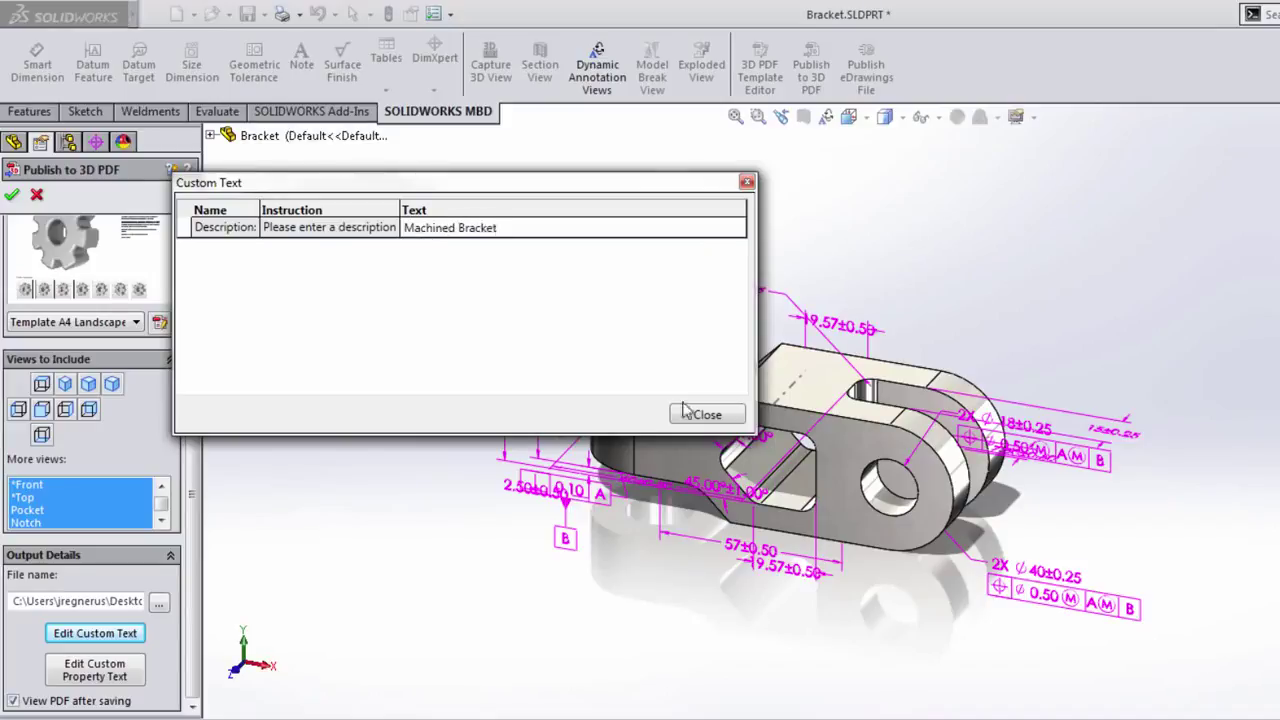
{"action": "left_click", "coordinate": [688, 414]}
{"action": "left_click", "coordinate": [111, 680]}
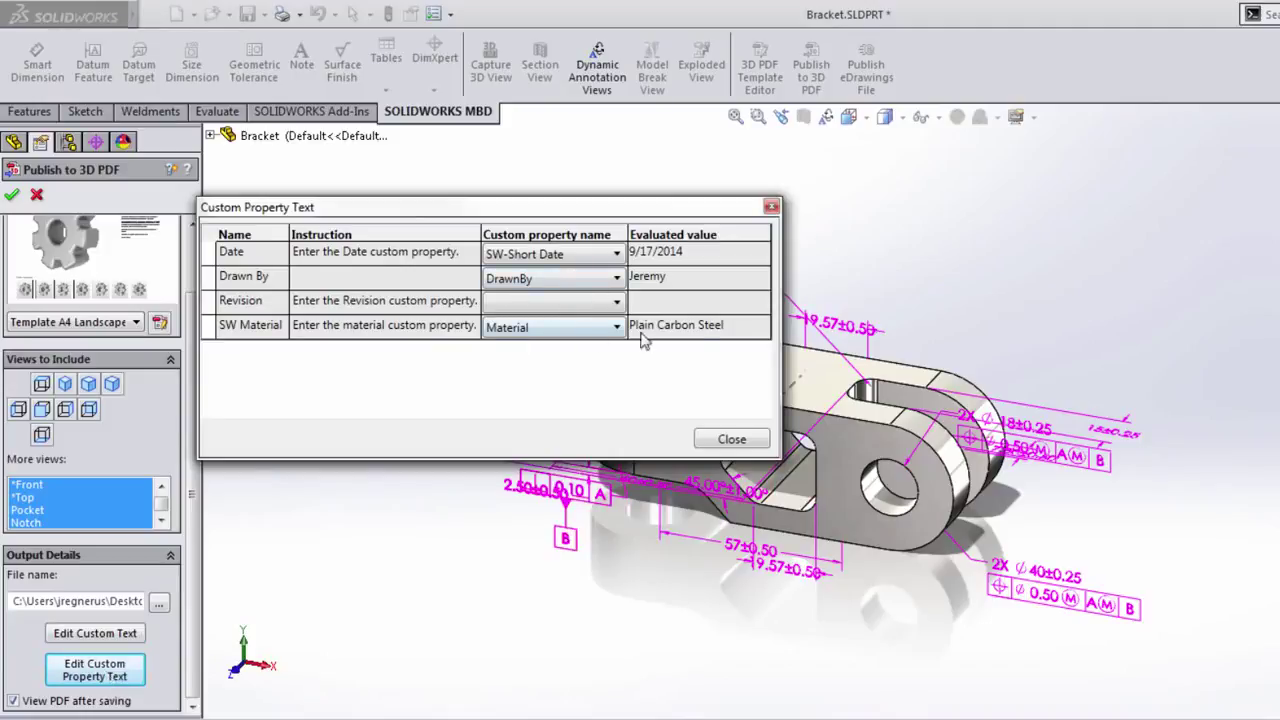
{"action": "left_click", "coordinate": [731, 439]}
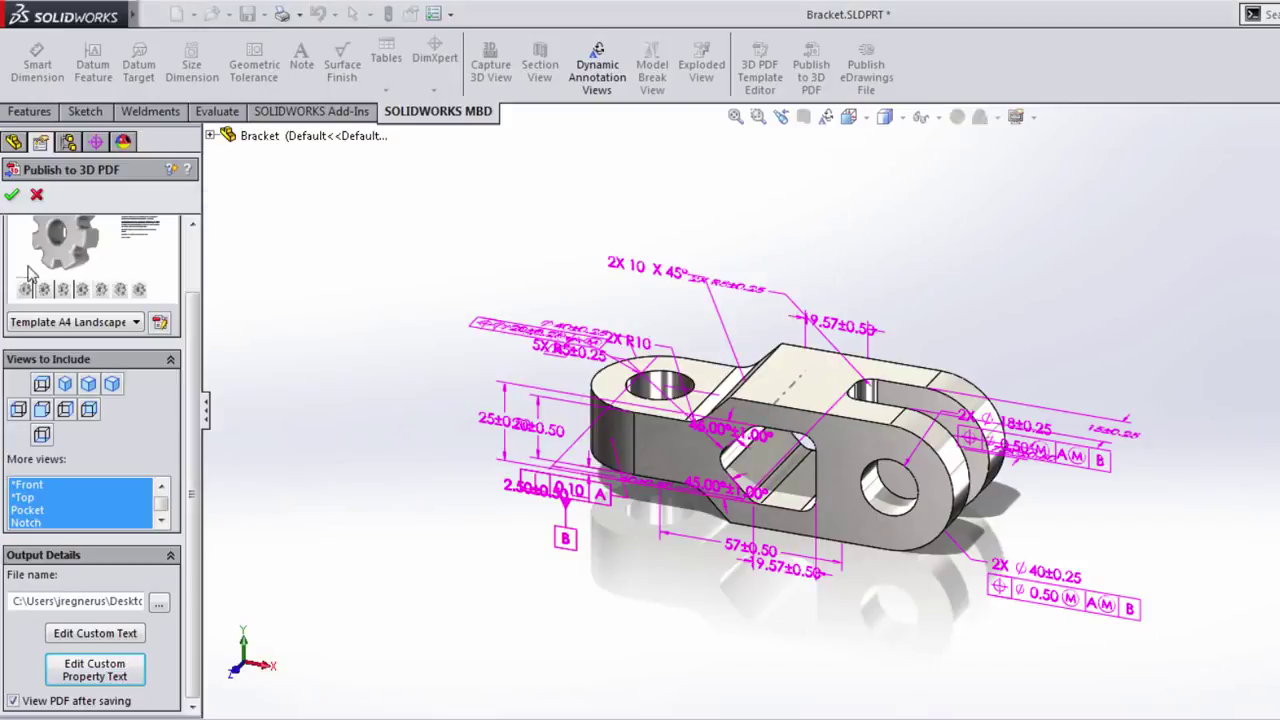
Publish the 3D PDF, overwriting the existing Bracket.PDF
{"action": "left_click", "coordinate": [11, 195]}
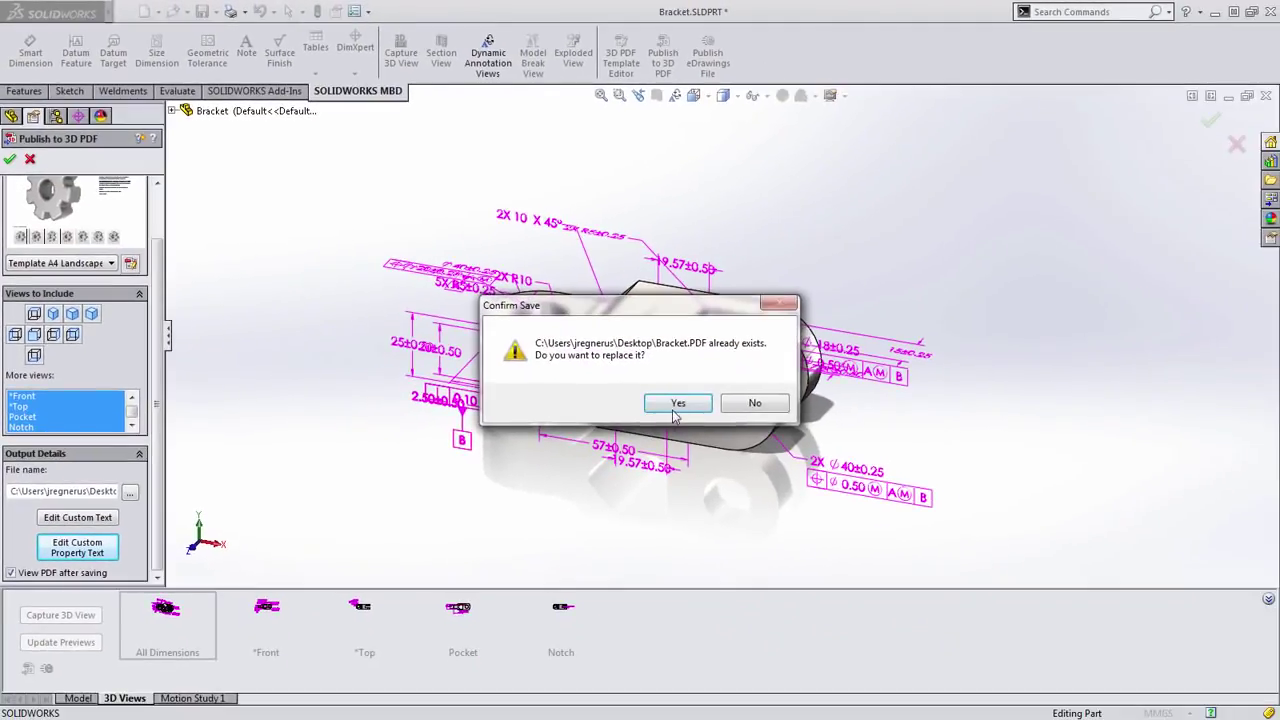
{"action": "left_click", "coordinate": [678, 404]}
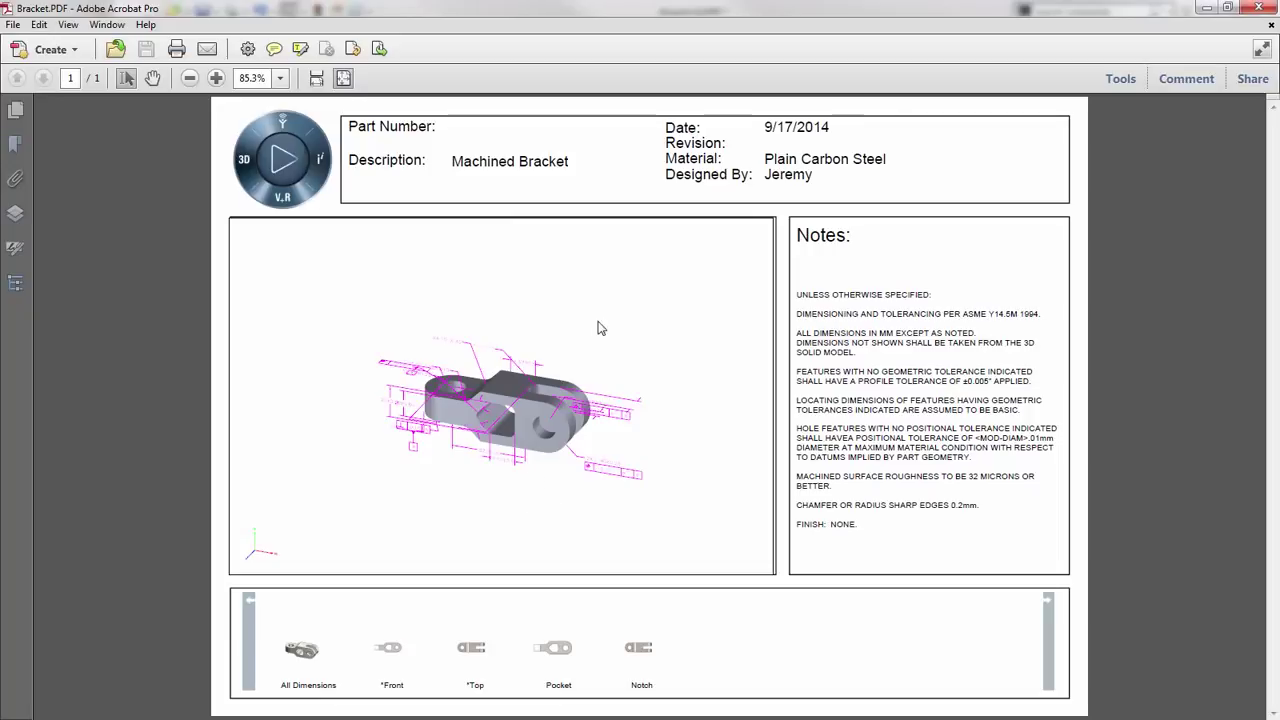
Rotate the bracket, switch to the Pocket 3D view, and orbit it to an angled view
{"action": "left_click_drag", "start_coordinate": [600, 329], "coordinate": [549, 484]}
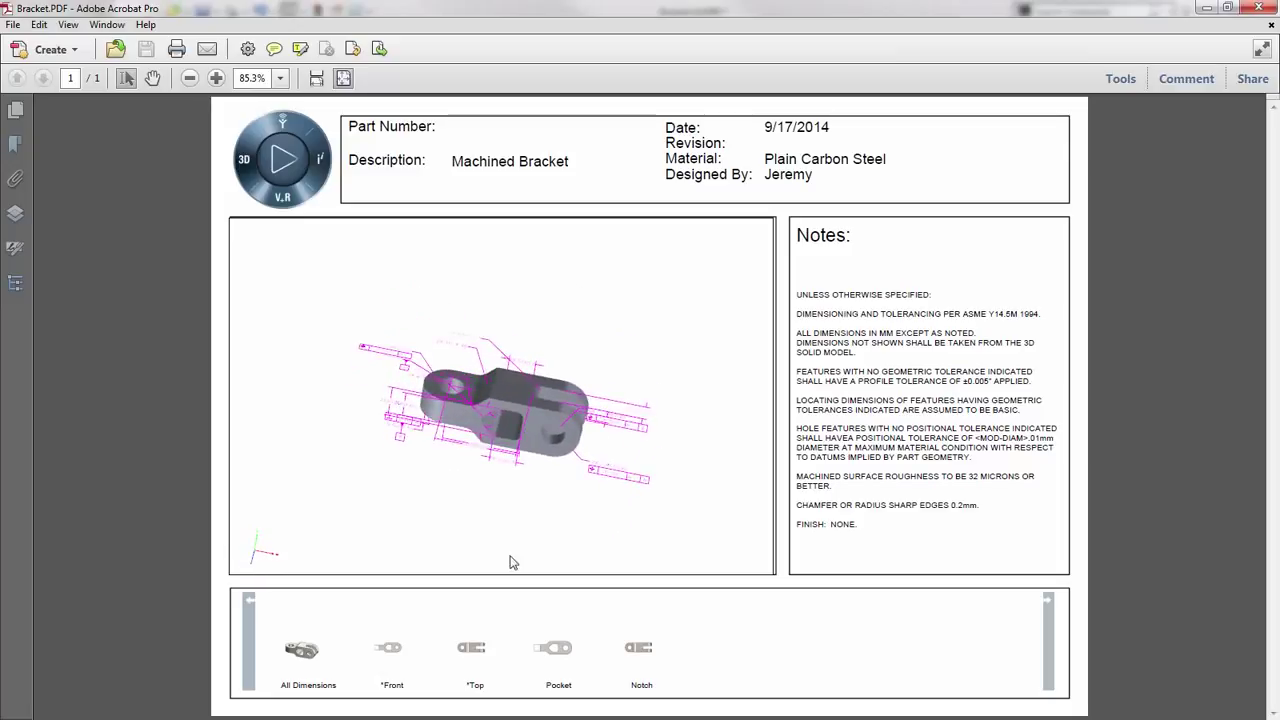
{"action": "left_click", "coordinate": [558, 652]}
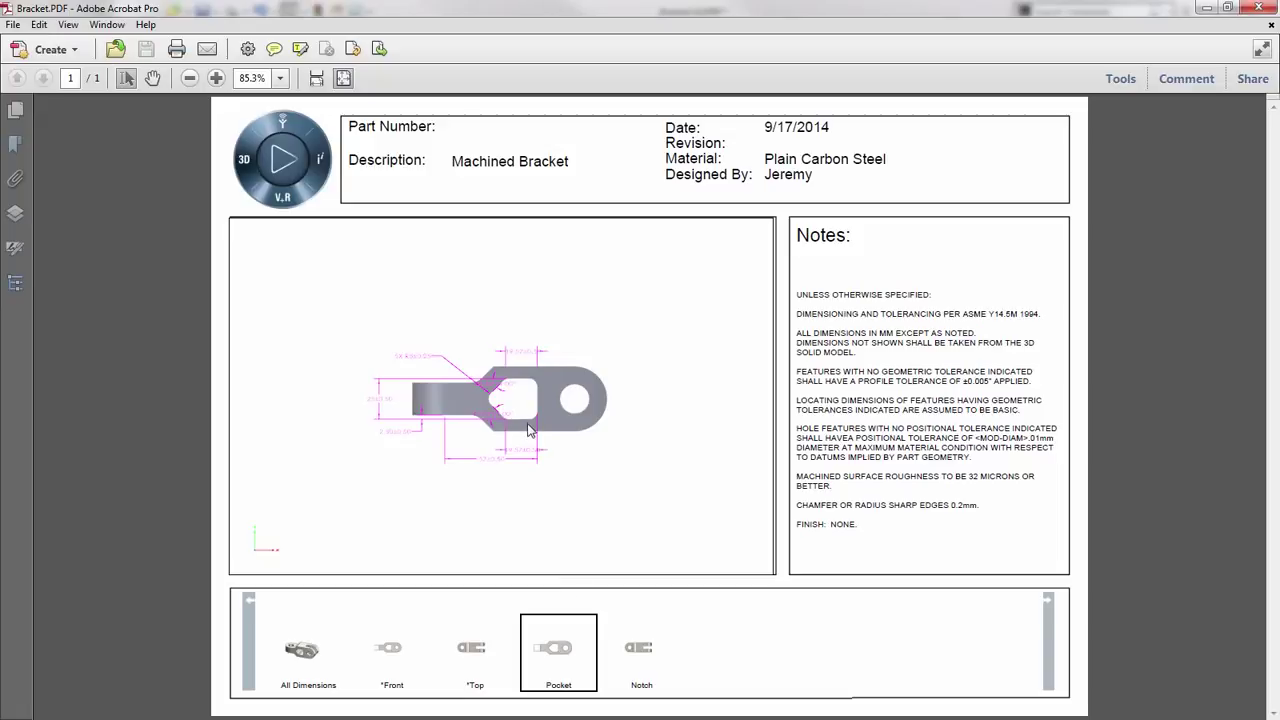
{"action": "scroll", "coordinate": [525, 423], "scroll_direction": "up", "scroll_amount": 3}
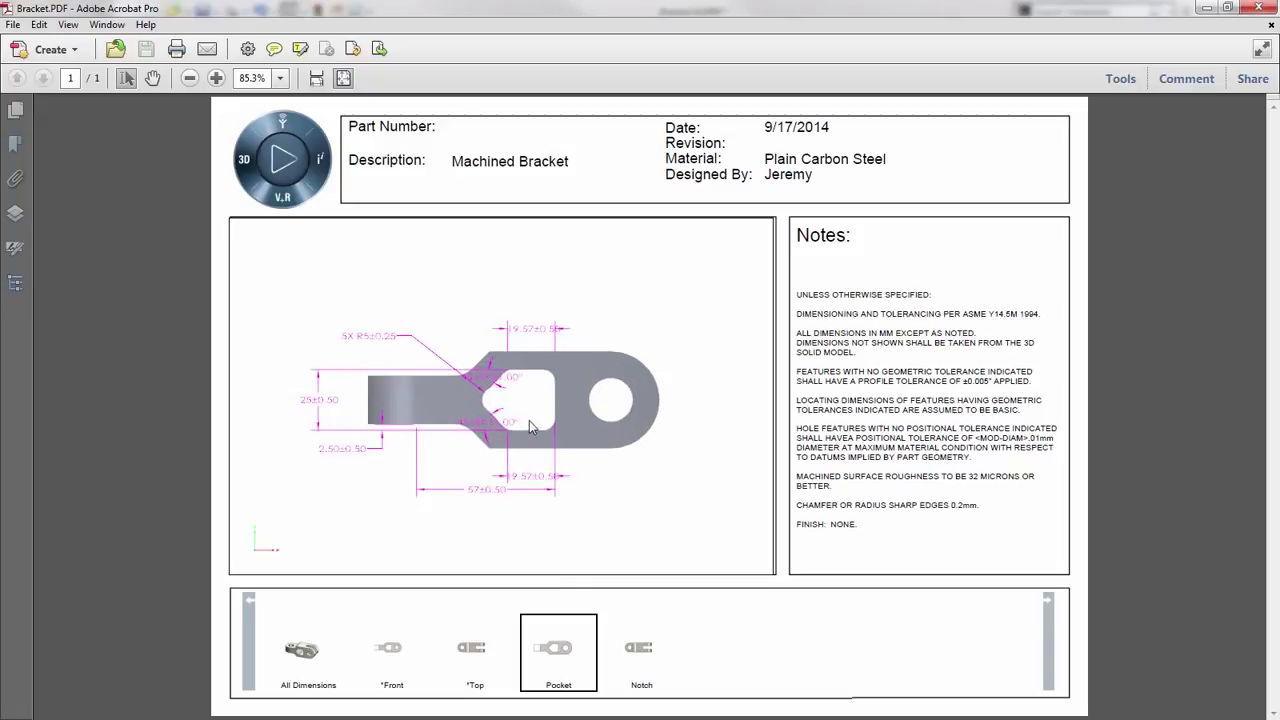
{"action": "left_click_drag", "start_coordinate": [651, 363], "coordinate": [540, 430]}
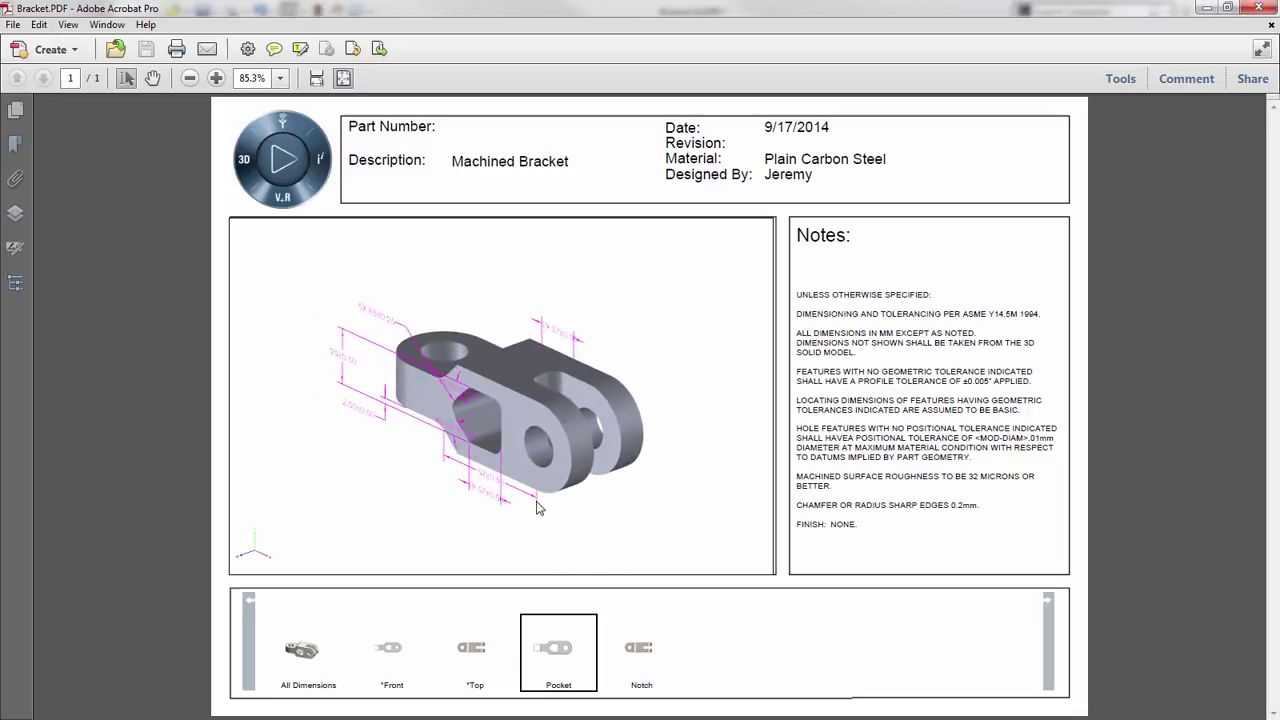